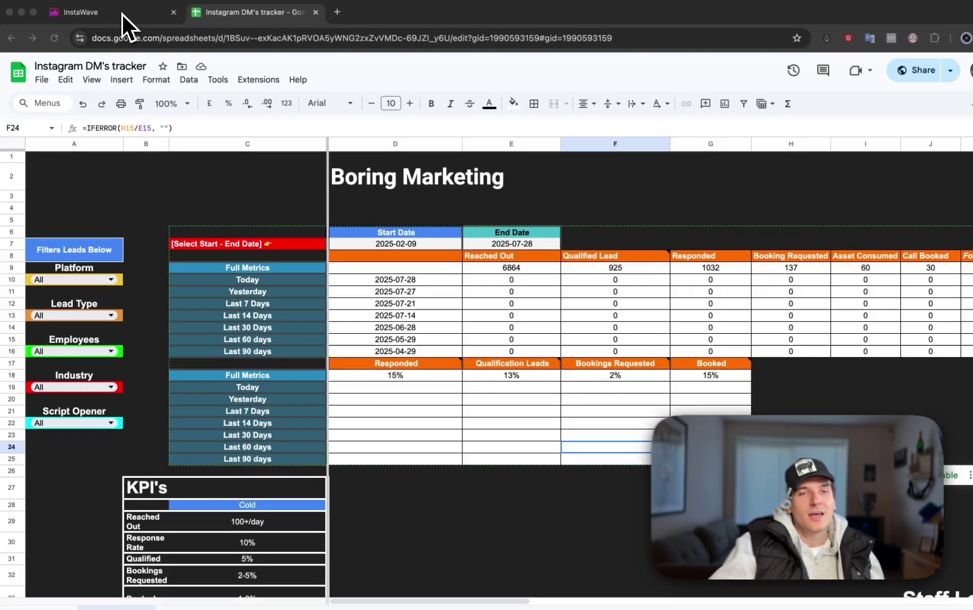
# - Switch to the InstaWave tab, showing the Messages inbox with each conversation's status tag
pyautogui.click(122, 15)
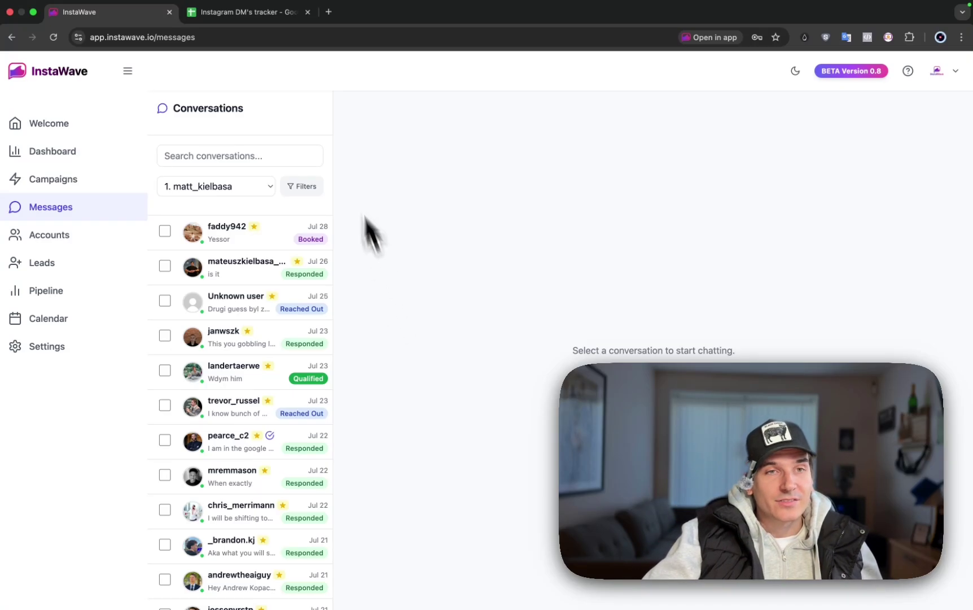
# - Return to the DM tracker's KPI dashboard showing 6864 reached out and 137 bookings requested
pyautogui.click(244, 11)
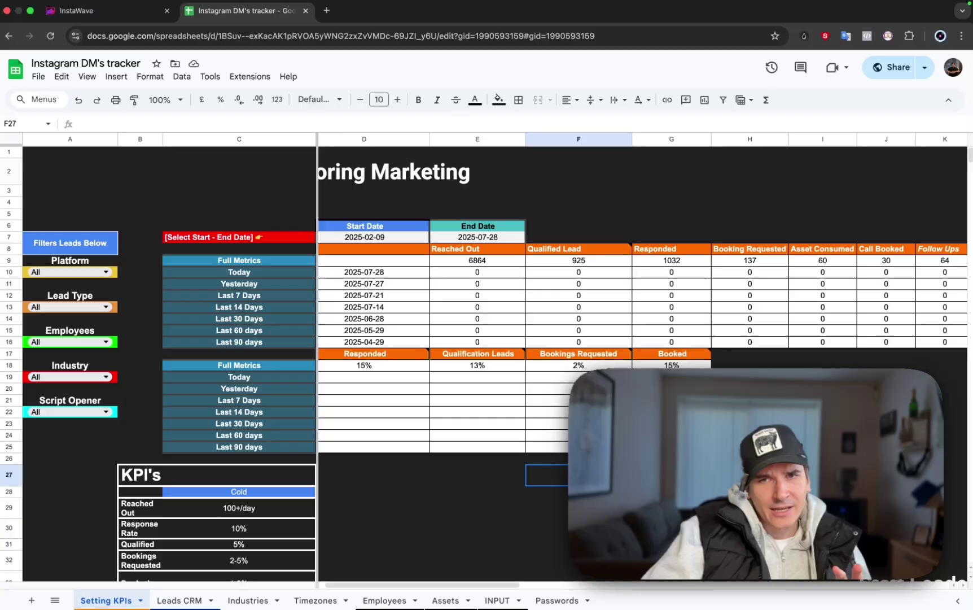
pyautogui.hscroll(5, 608, 304)
pyautogui.hscroll(3, 609, 305)
pyautogui.hscroll(-1, 608, 305)
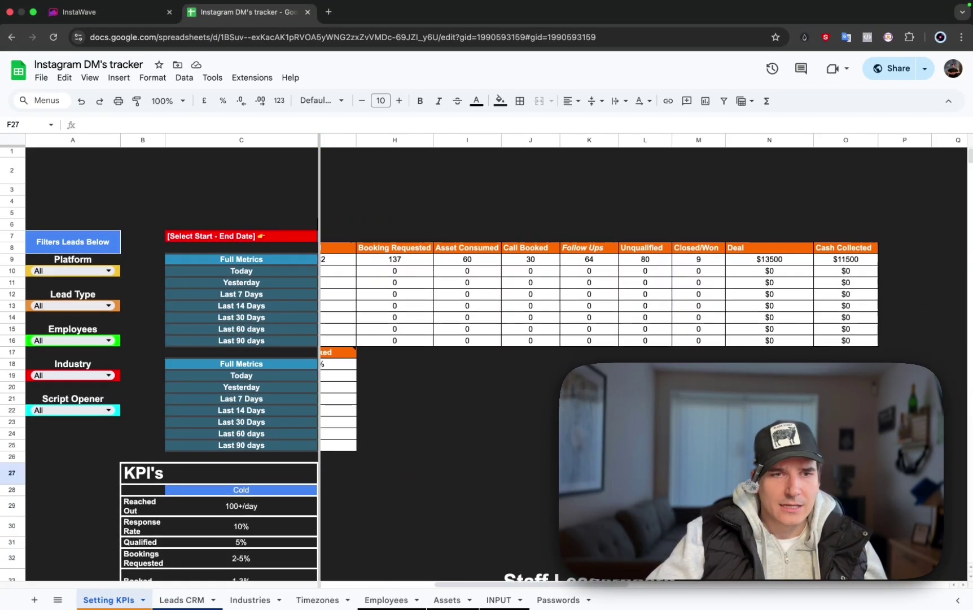
pyautogui.hscroll(-5, 609, 305)
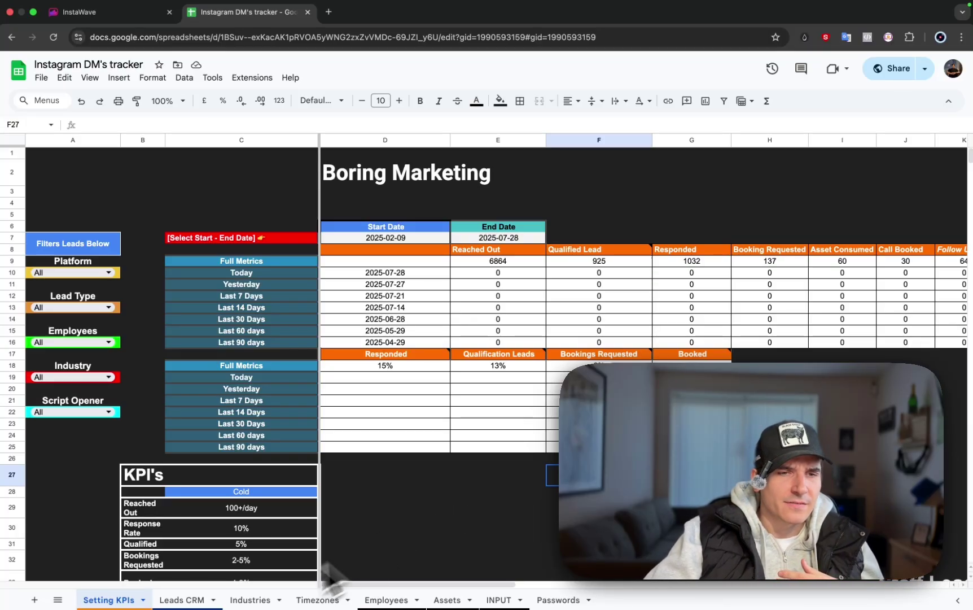
# - Review the Car Detailing and Dealership opener scripts, then check the Leads CRM Contacted By assignees
pyautogui.click(251, 599)
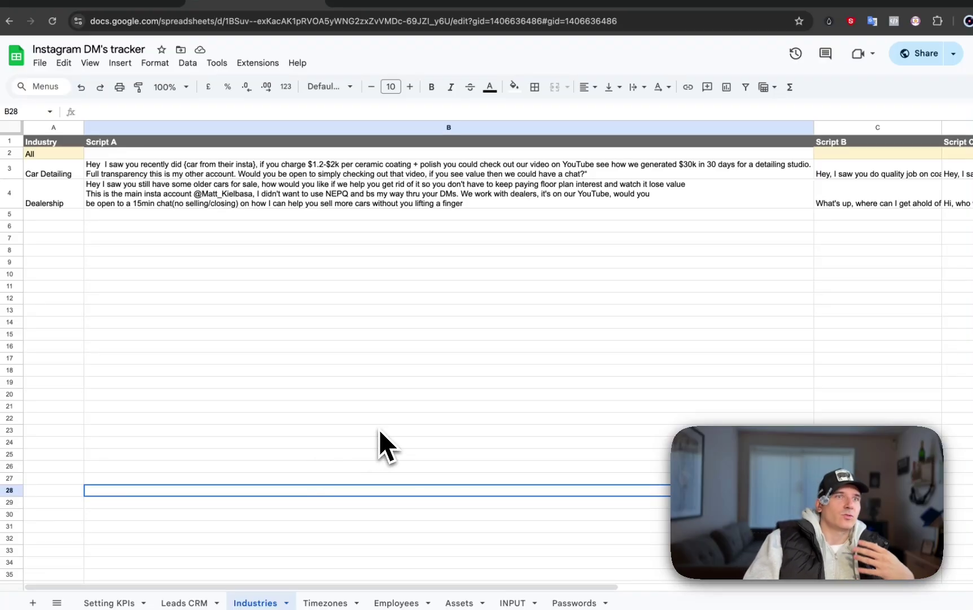
pyautogui.moveTo(50, 237); pyautogui.dragTo(577, 182)
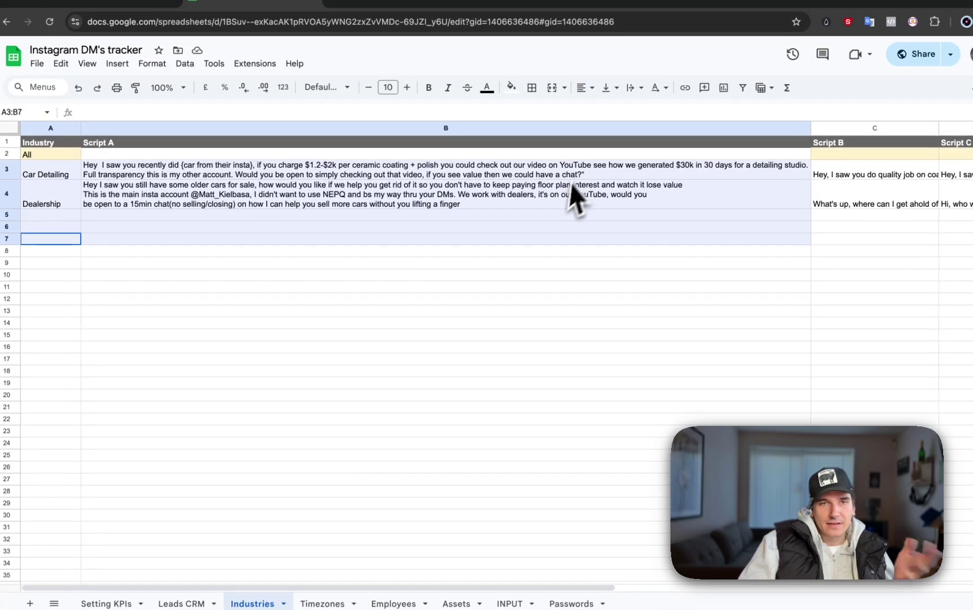
pyautogui.click(304, 376)
pyautogui.click(186, 601)
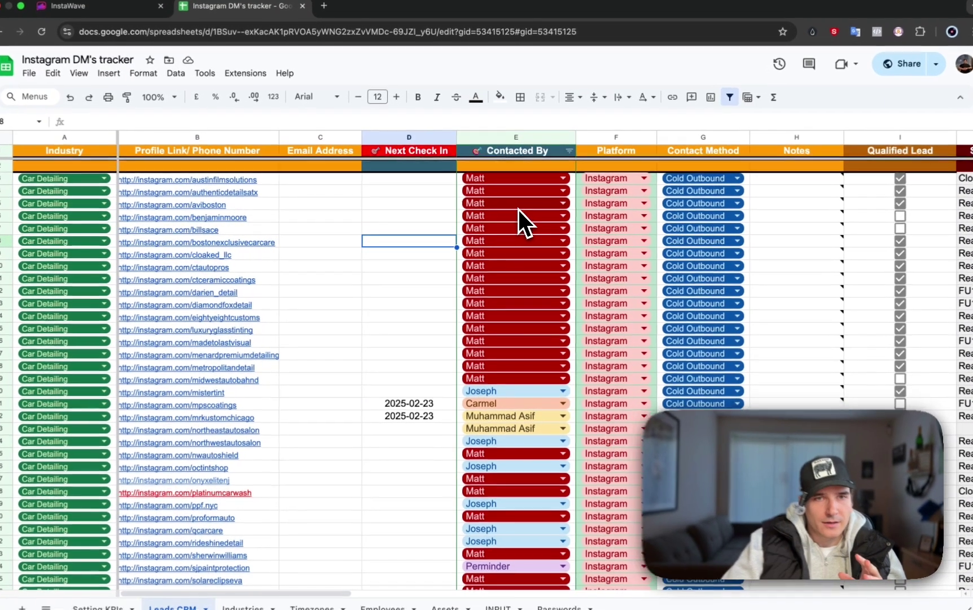
pyautogui.doubleClick(517, 205)
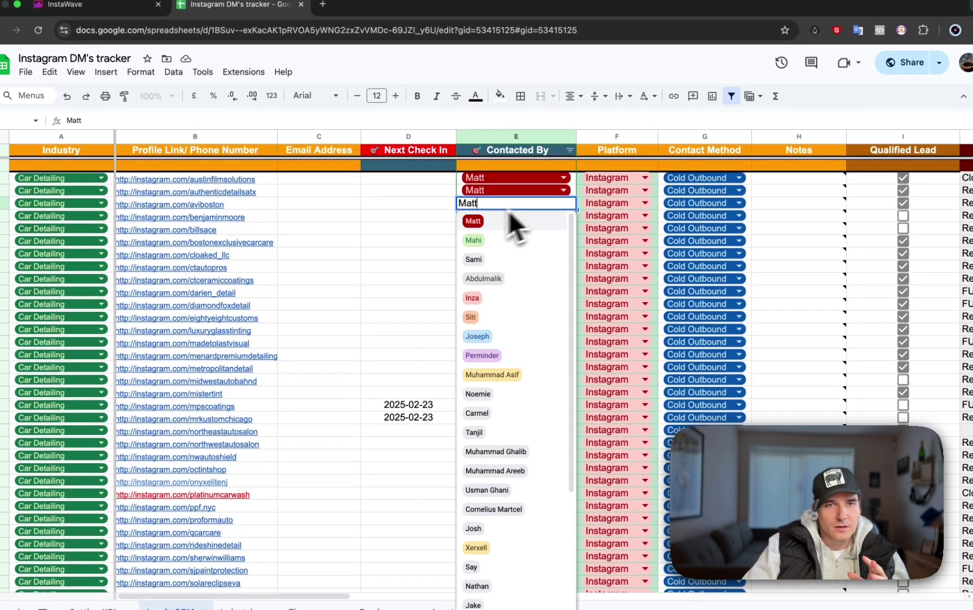
pyautogui.click(409, 245)
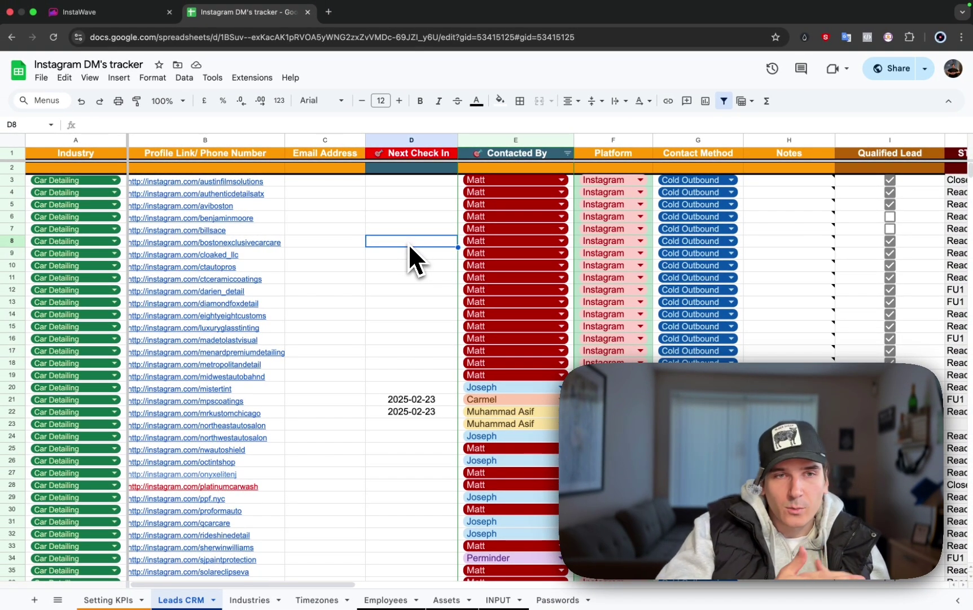
pyautogui.hscroll(5, 575, 275)
pyautogui.hscroll(3, 679, 280)
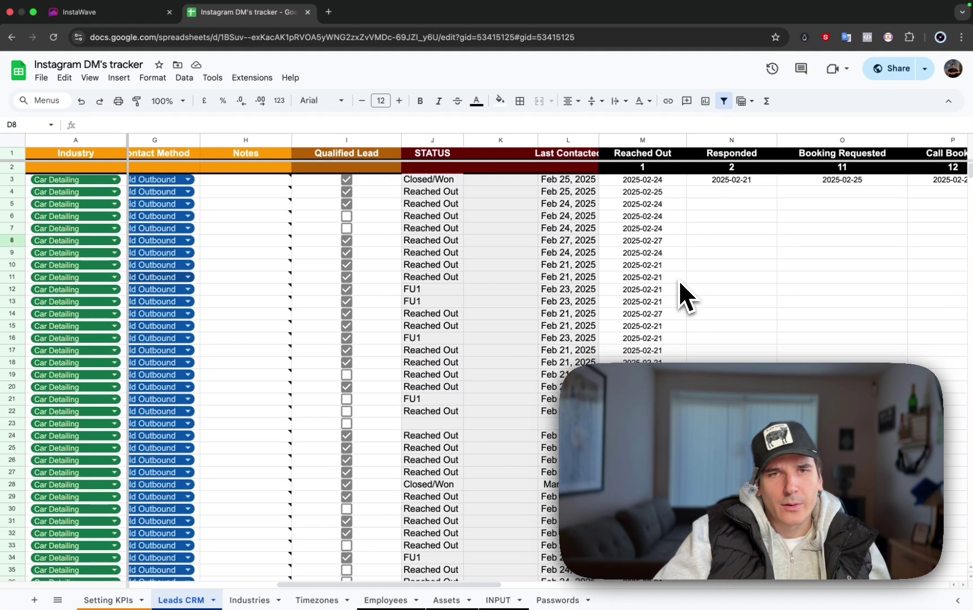
pyautogui.hscroll(8, 678, 281)
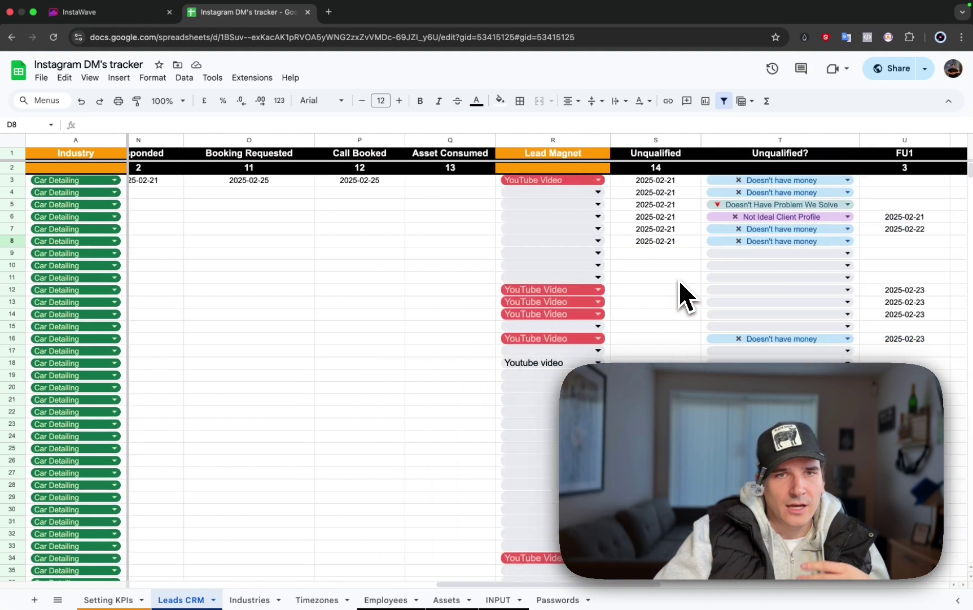
pyautogui.hscroll(3, 678, 280)
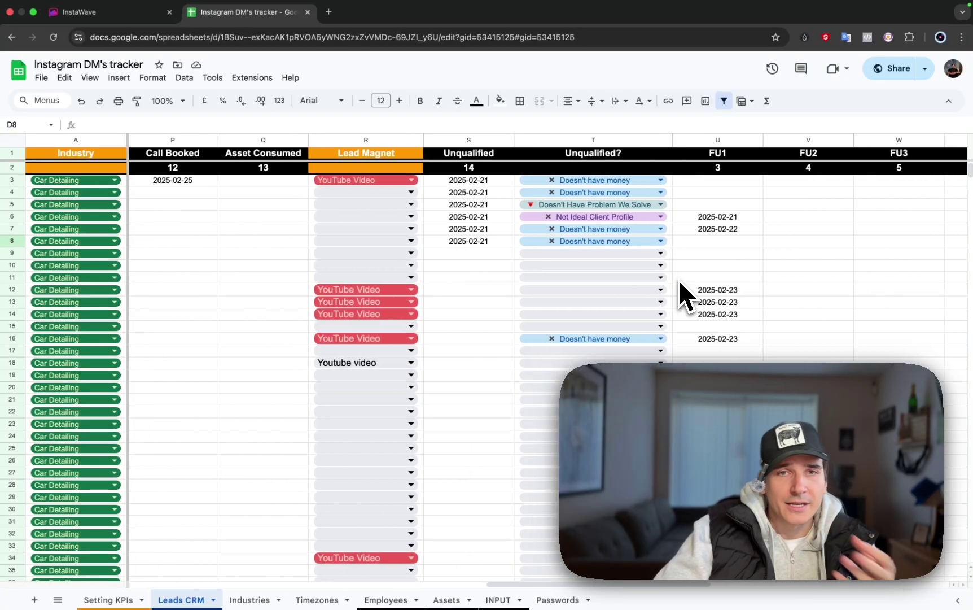
pyautogui.hscroll(5, 678, 280)
pyautogui.hscroll(5, 679, 279)
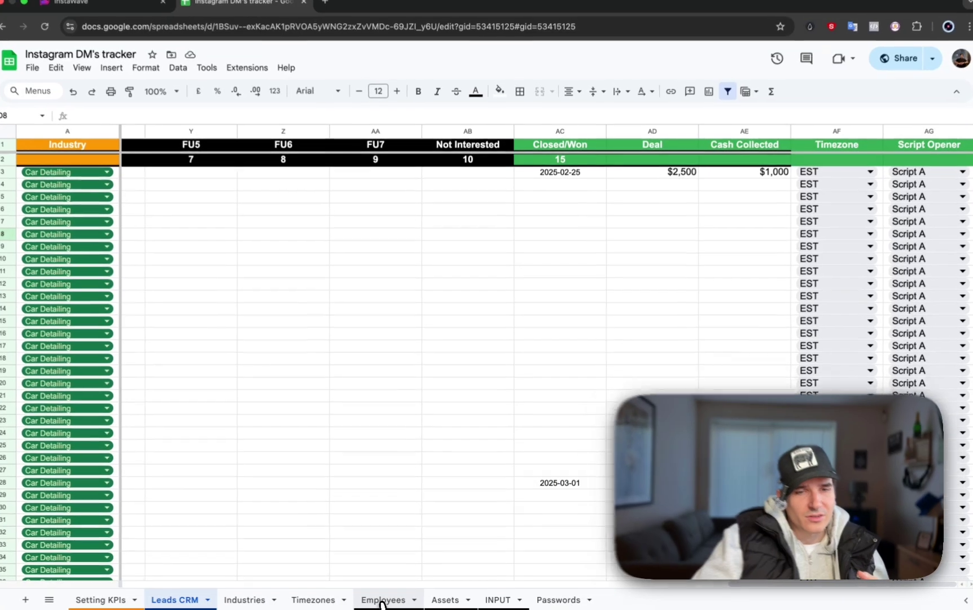
# - Compare Employees sheet message totals with the daily KPI, then switch back to InstaWave
pyautogui.click(386, 600)
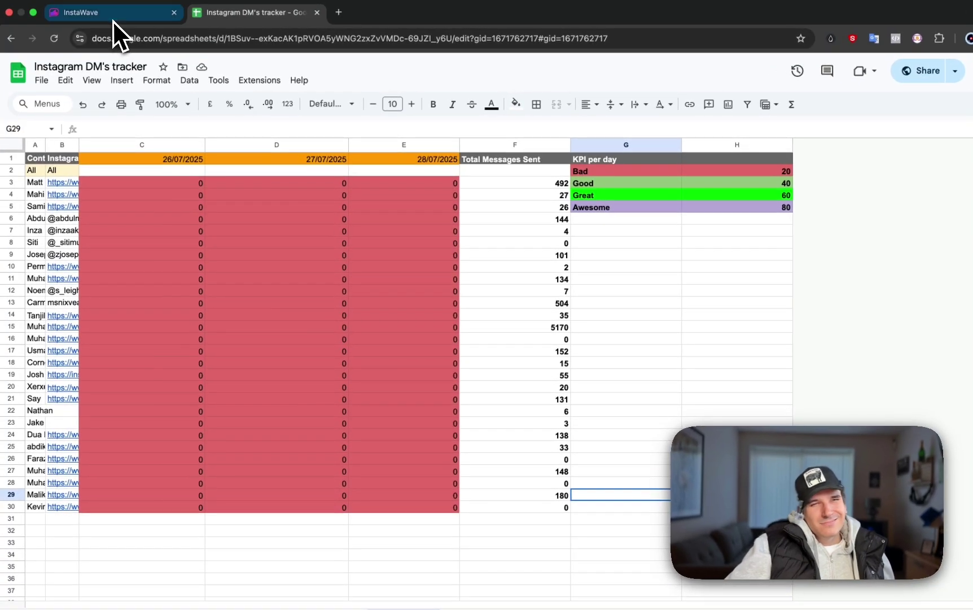
pyautogui.click(118, 12)
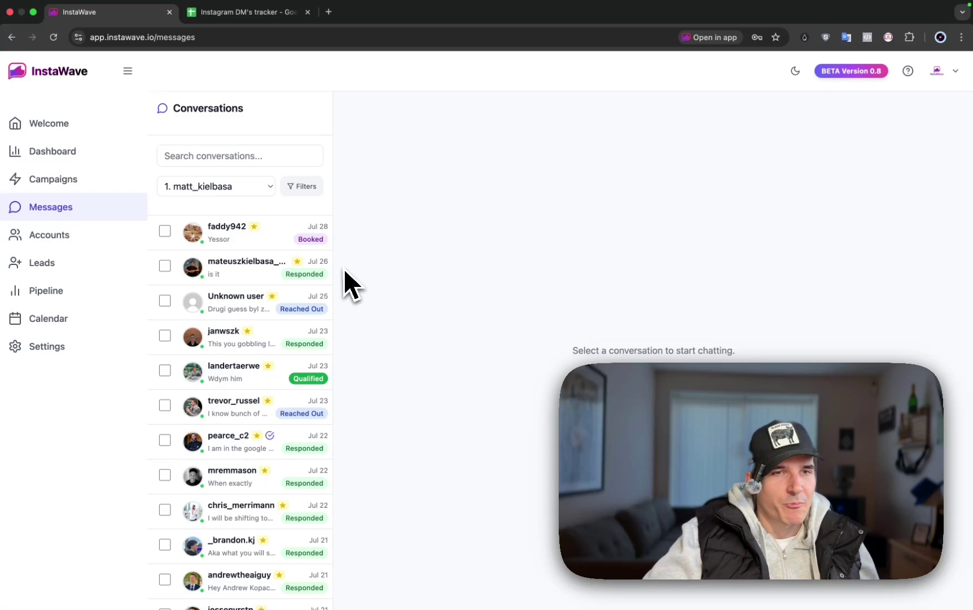
# - Open the InstaWave Welcome page and highlight its heading and subtitle
pyautogui.click(49, 123)
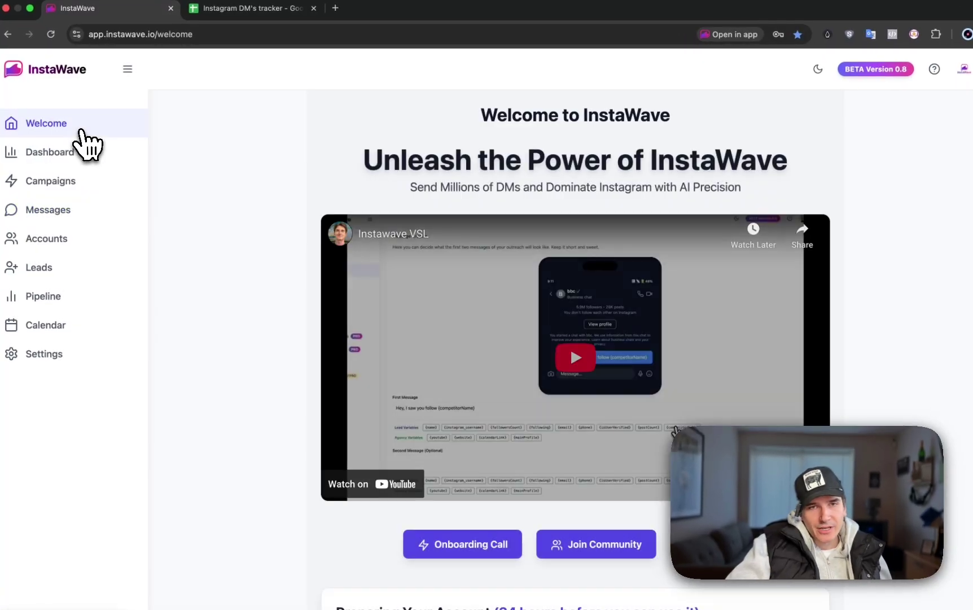
pyautogui.scroll(-1, 263, 342)
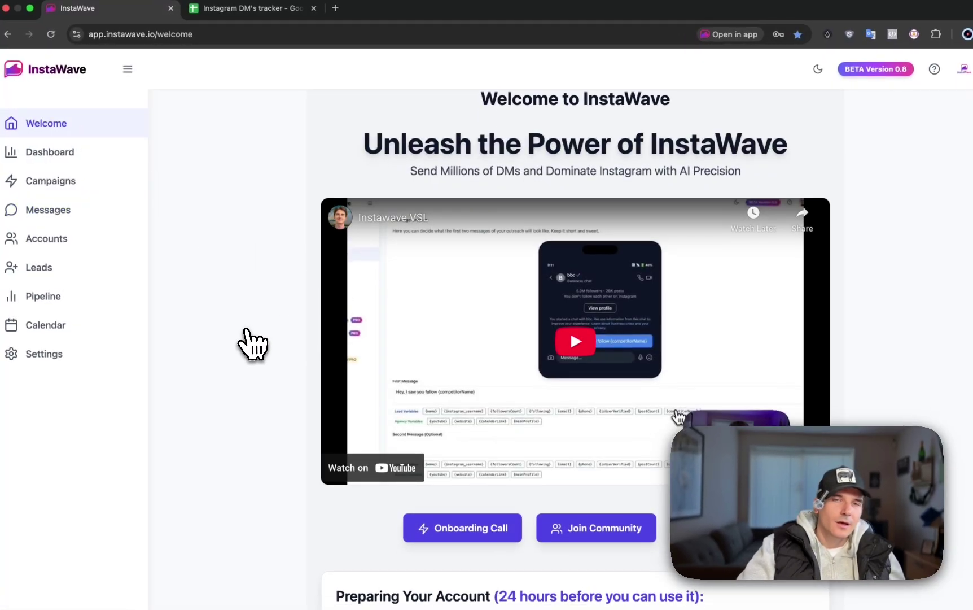
pyautogui.moveTo(464, 149)
pyautogui.mouseDown()
pyautogui.moveTo(742, 179)
pyautogui.moveTo(440, 125)
pyautogui.mouseUp()
pyautogui.click(742, 186)
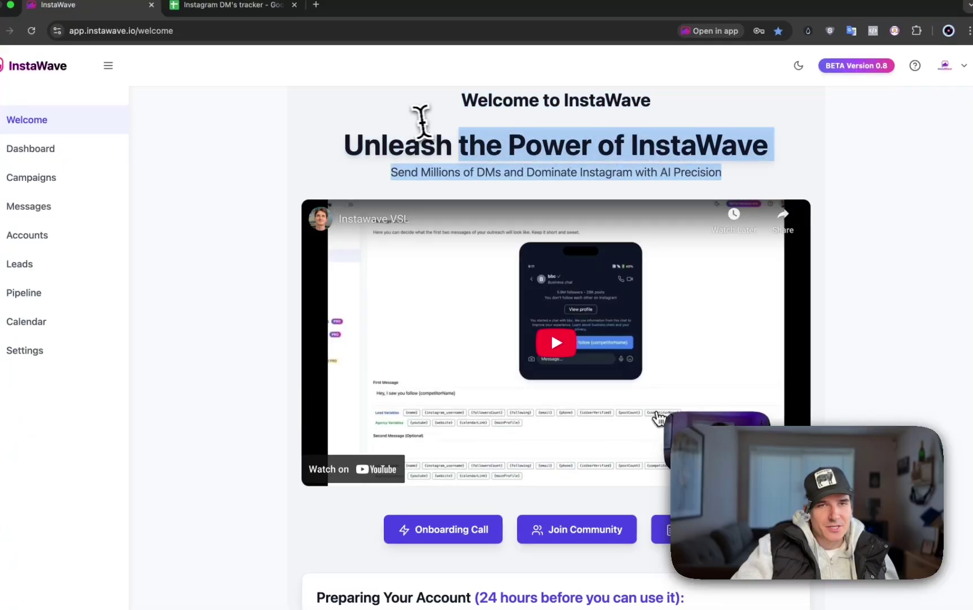
pyautogui.click(435, 126)
pyautogui.scroll(-3, 437, 126)
pyautogui.scroll(-2, 437, 126)
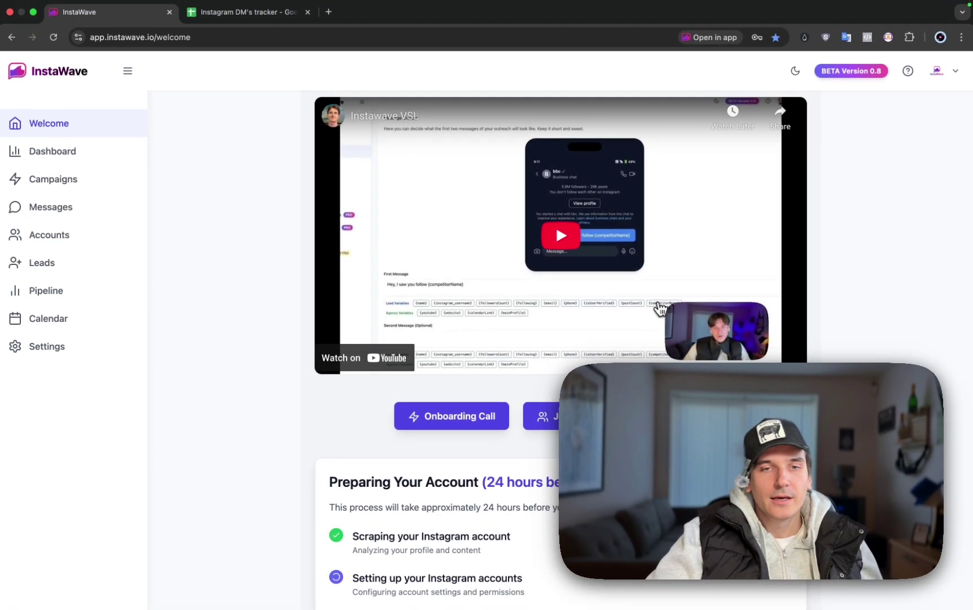
# - Read the onboarding survey's business overview answers, then open the Leads page listing 396 leads
pyautogui.click(659, 308)
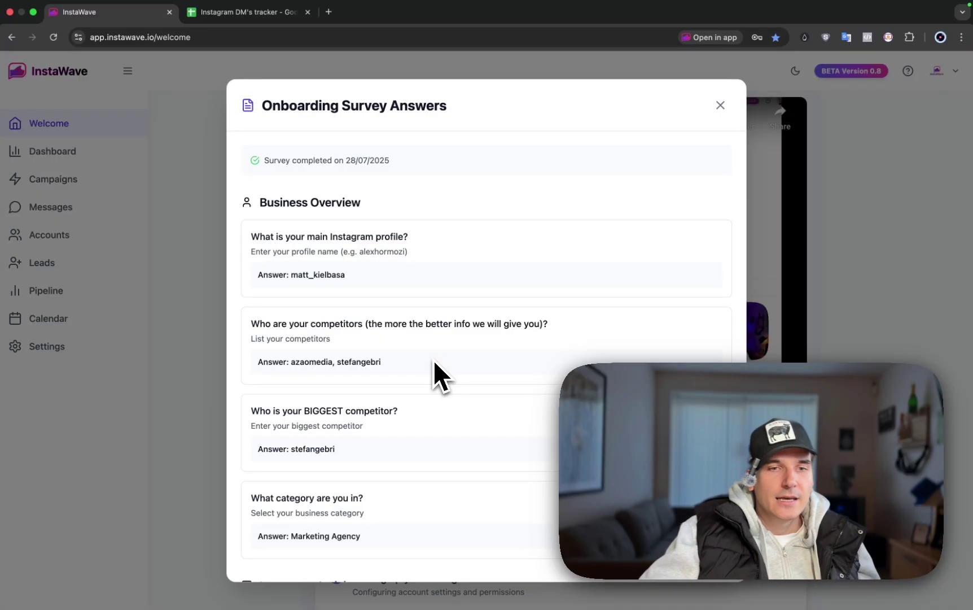
pyautogui.moveTo(409, 361); pyautogui.dragTo(217, 356)
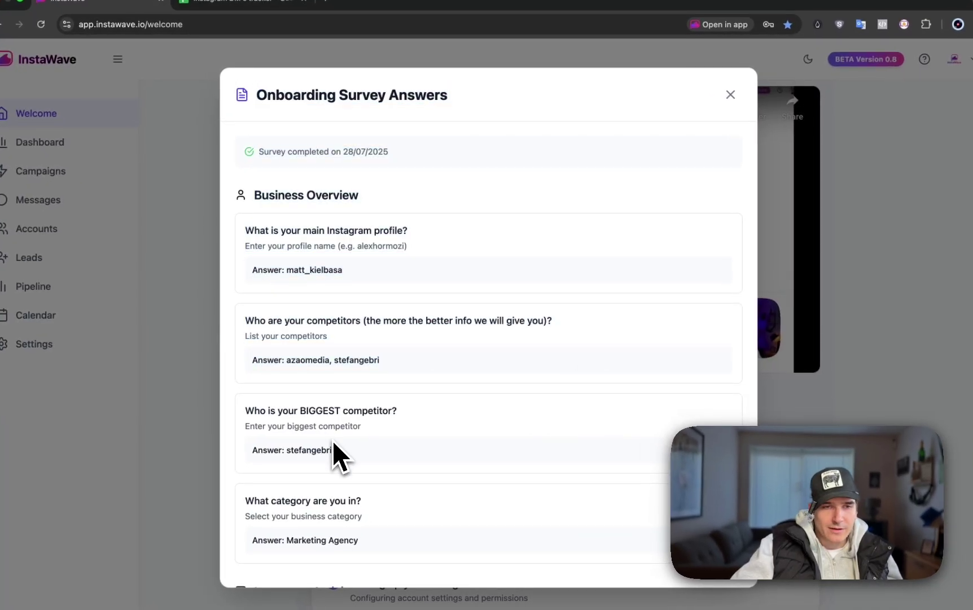
pyautogui.scroll(-4, 338, 456)
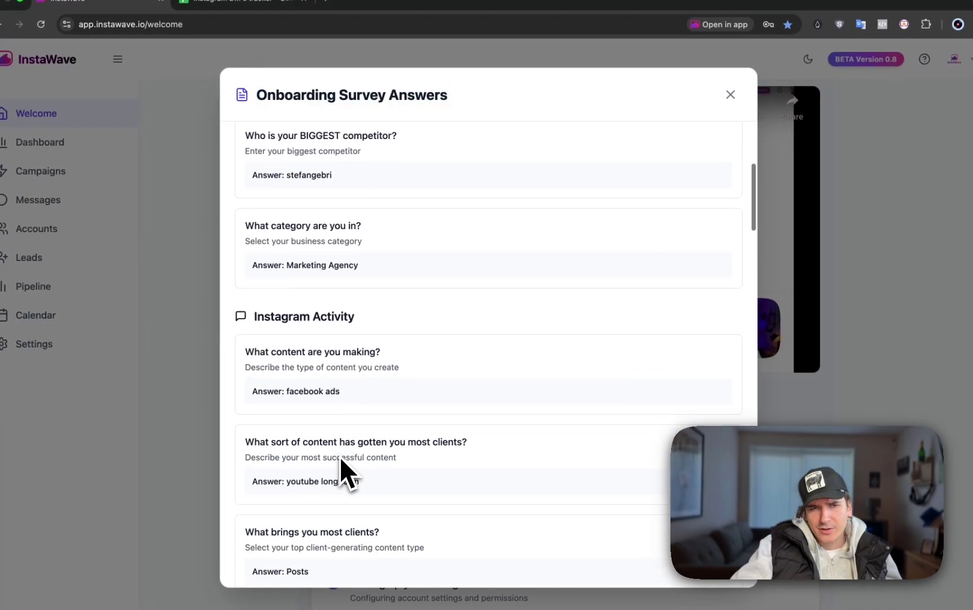
pyautogui.click(731, 95)
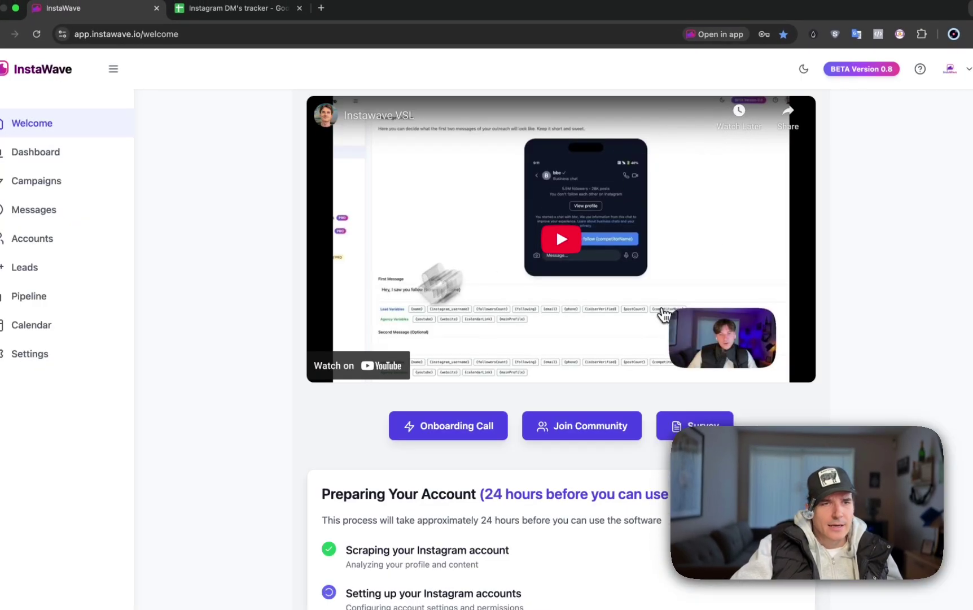
pyautogui.click(39, 267)
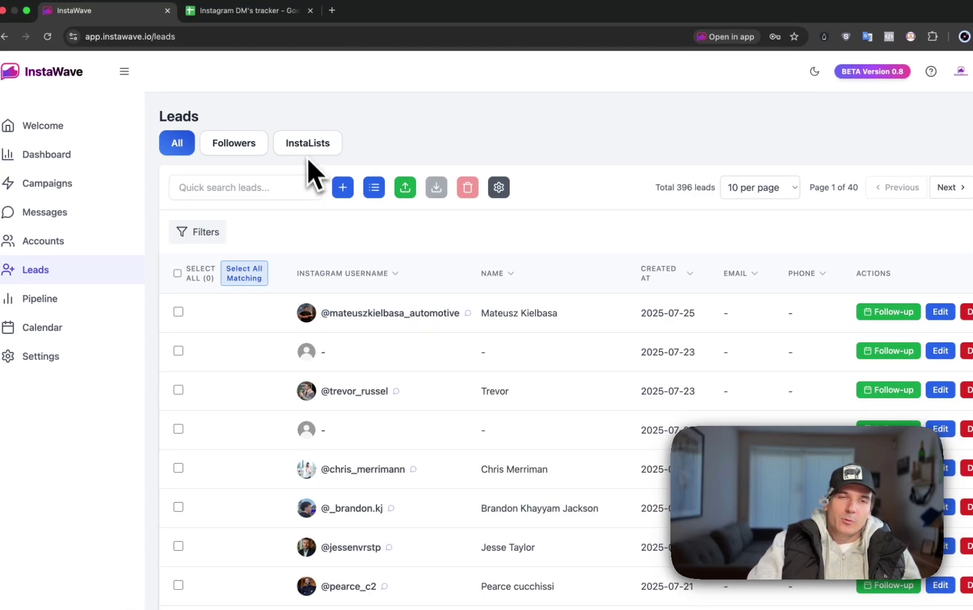
# - Browse the saved InstaLists and the first lead's follow-up details, then open the Accounts page
pyautogui.click(307, 147)
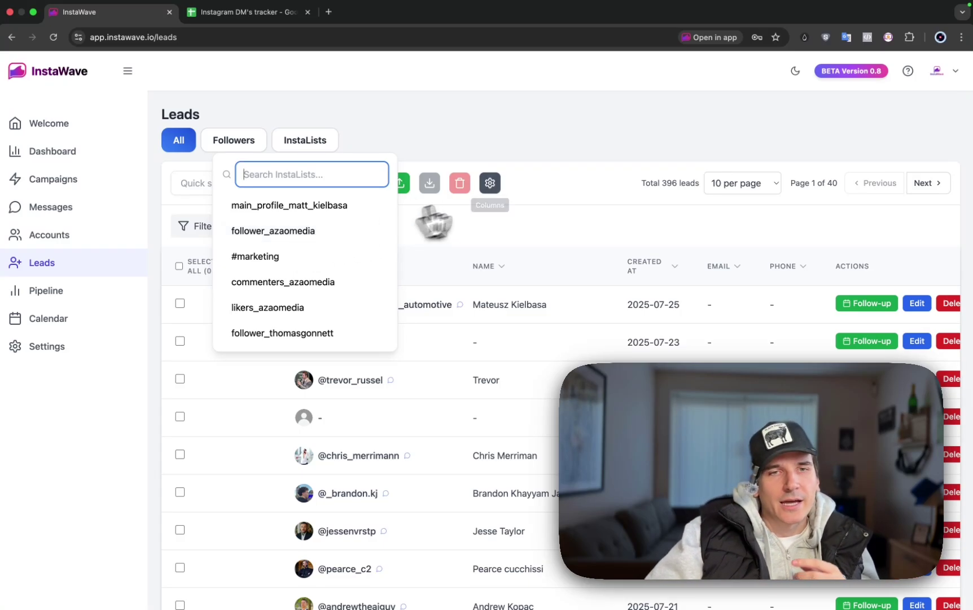
pyautogui.click(517, 231)
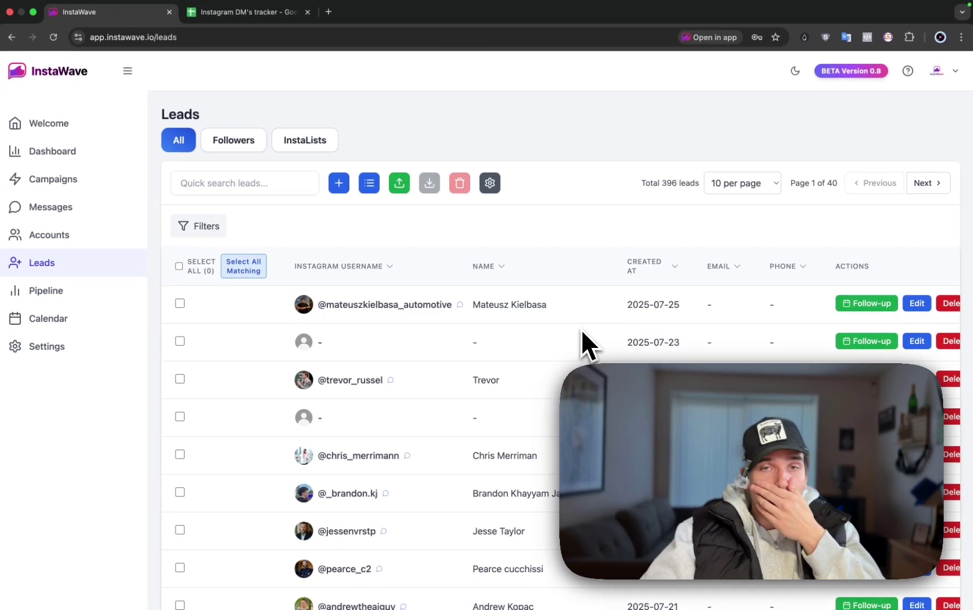
pyautogui.hscroll(2, 581, 330)
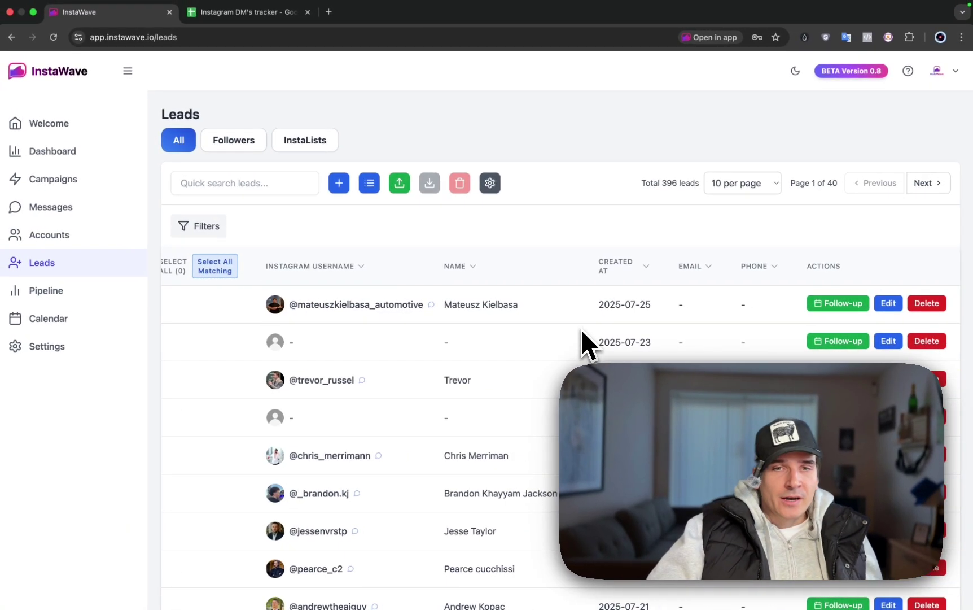
pyautogui.click(841, 304)
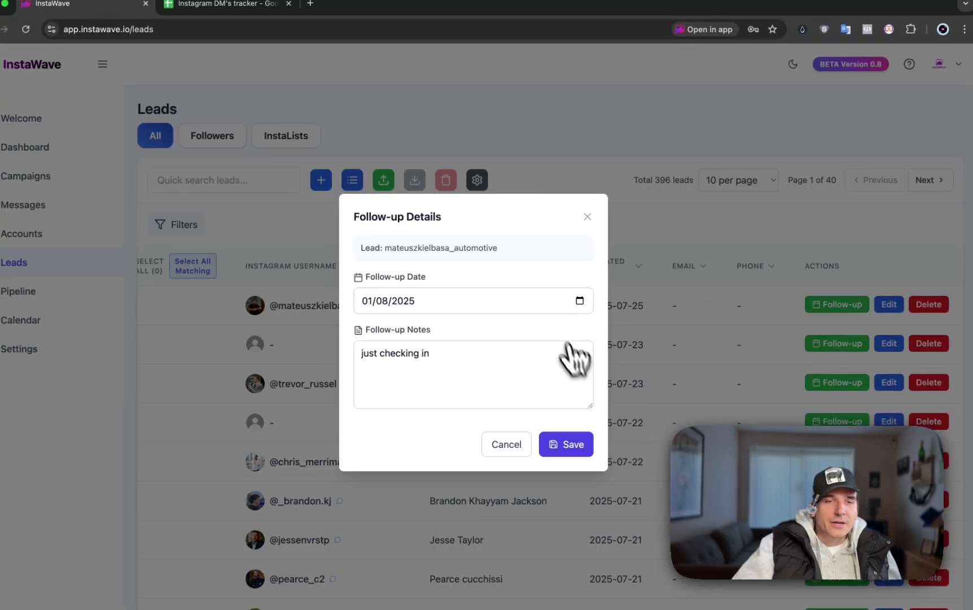
pyautogui.click(588, 220)
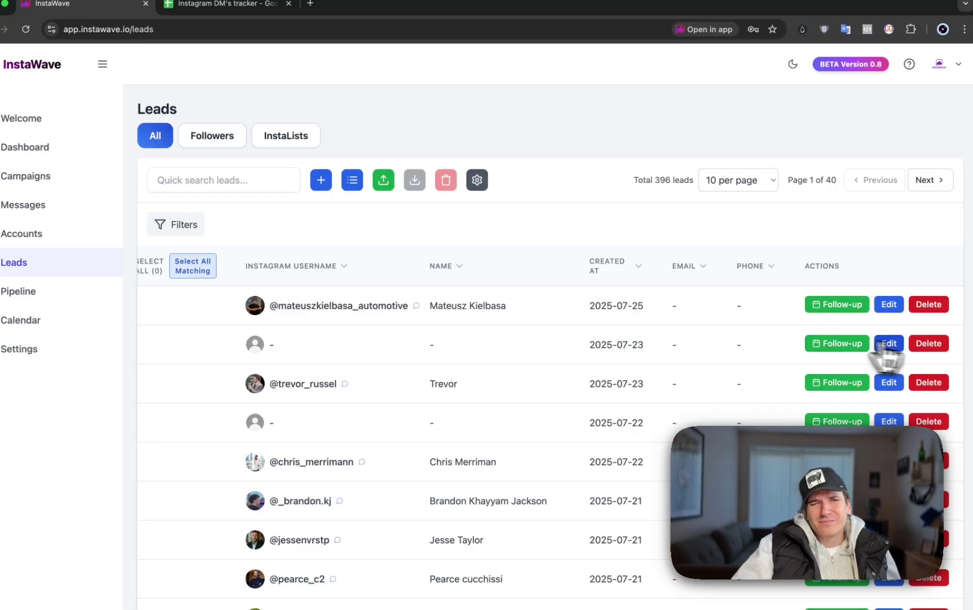
pyautogui.click(43, 234)
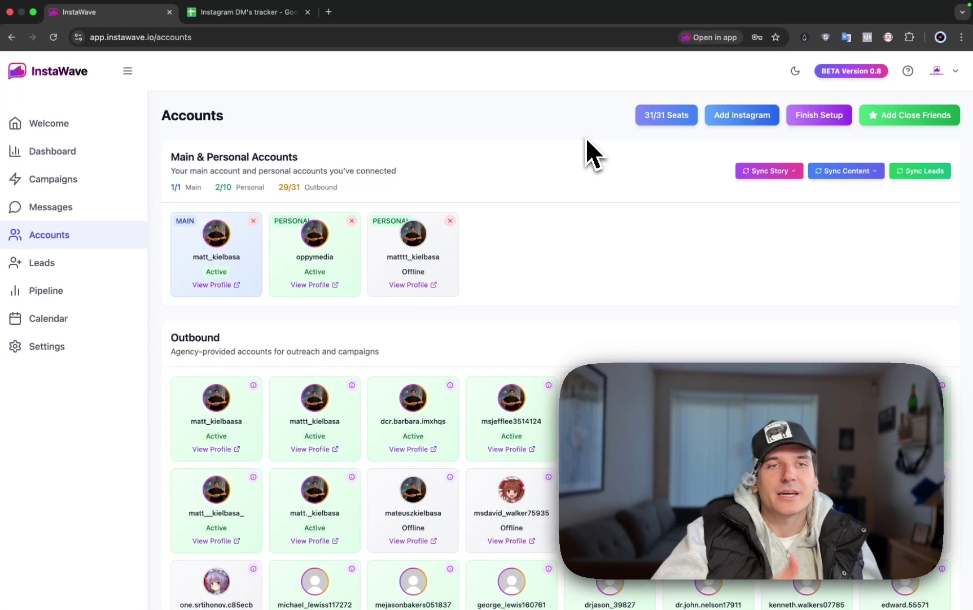
# - Connect the matttt_kielbasa Instagram account via OAuth and allow access
pyautogui.click(742, 115)
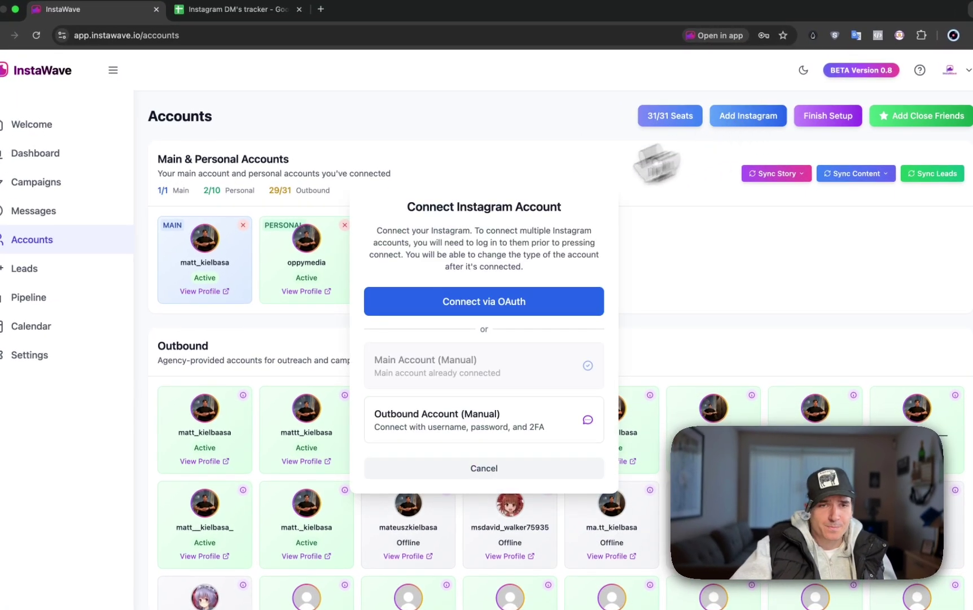
pyautogui.click(527, 312)
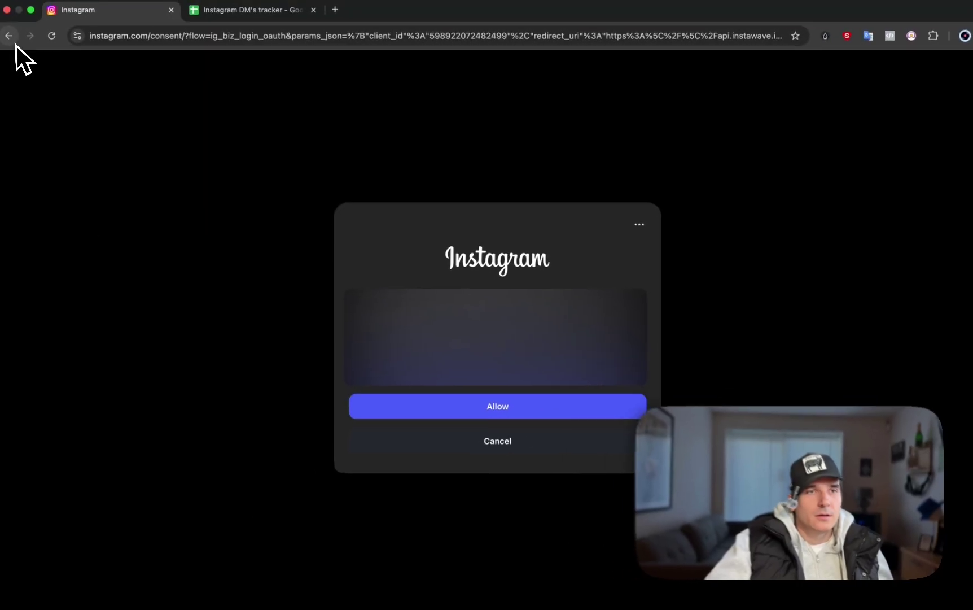
pyautogui.click(18, 49)
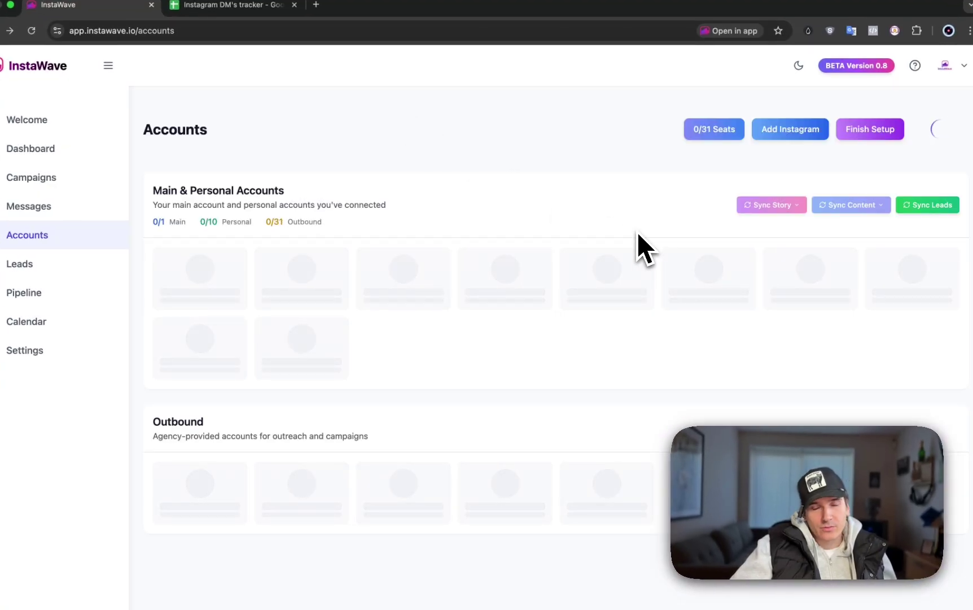
# - Open the manual Outbound Account form and cancel without connecting
pyautogui.click(743, 111)
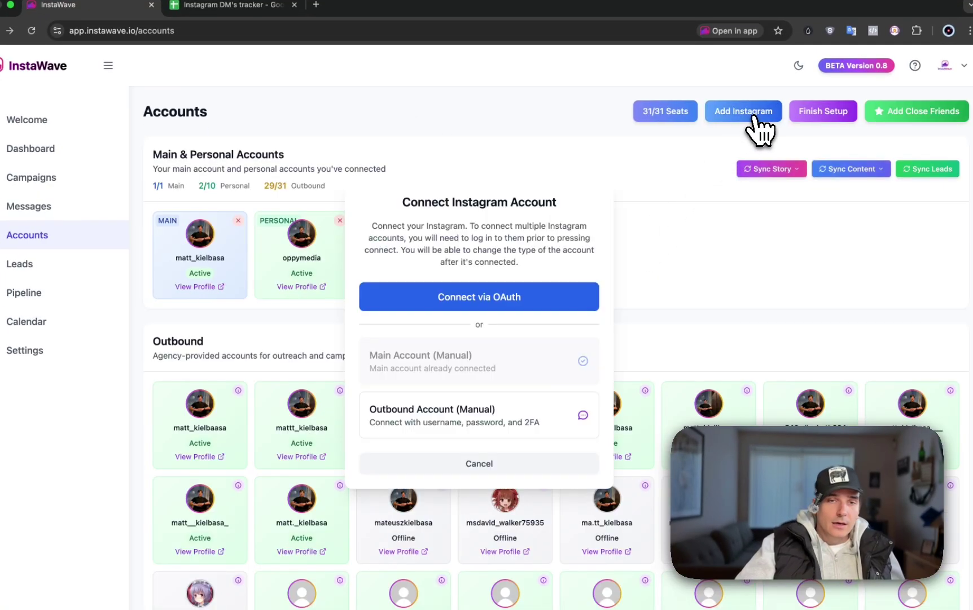
pyautogui.click(503, 426)
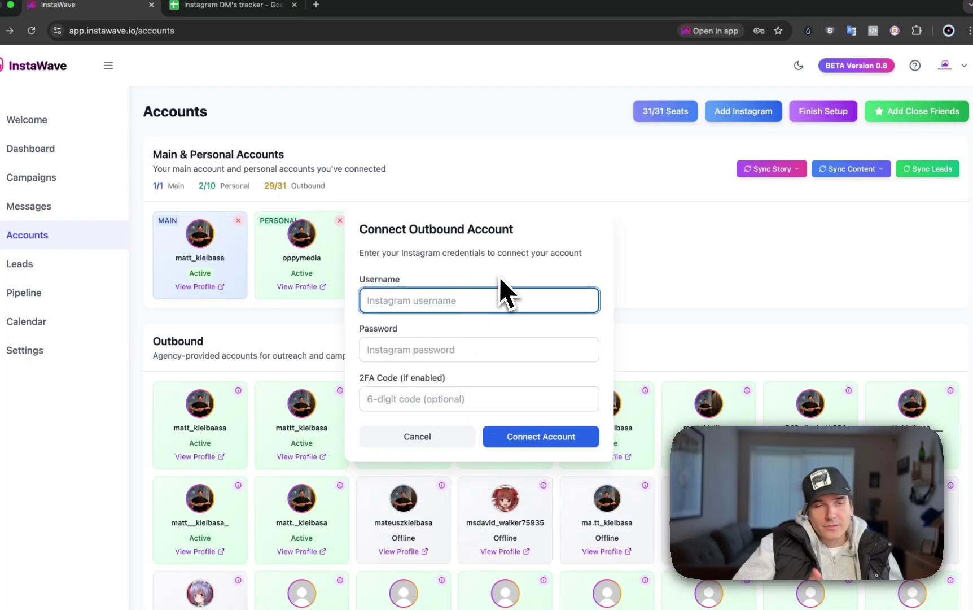
pyautogui.click(417, 437)
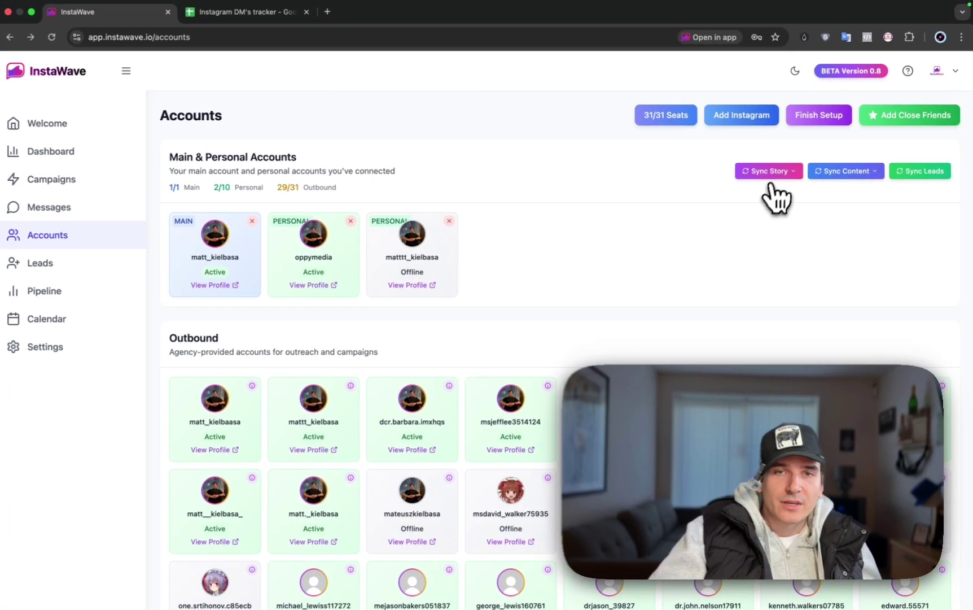
# - Dismiss Sync Story, cancel Sync Leads, and open the Dashboard showing $18,200 revenue
pyautogui.click(770, 172)
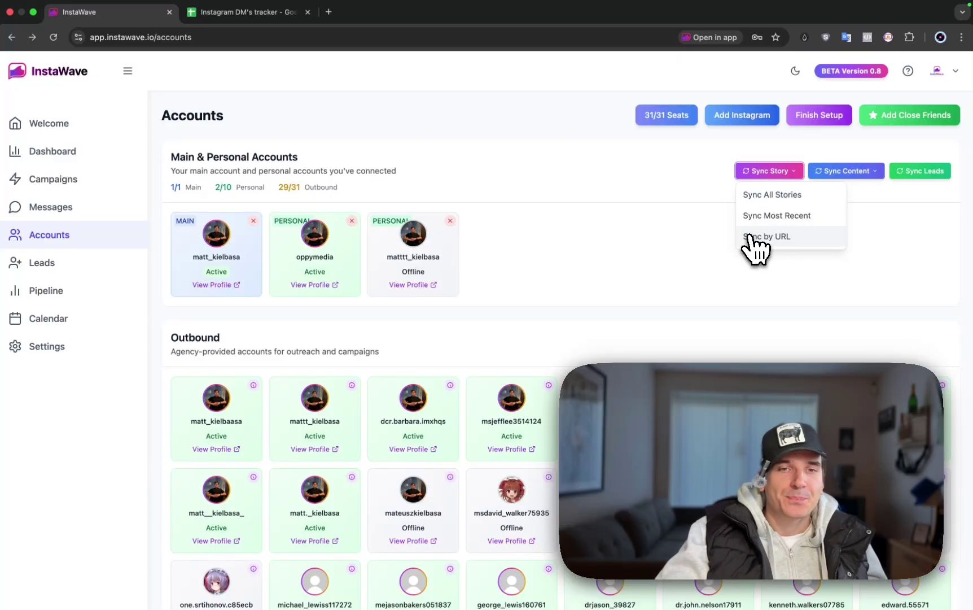
pyautogui.click(568, 325)
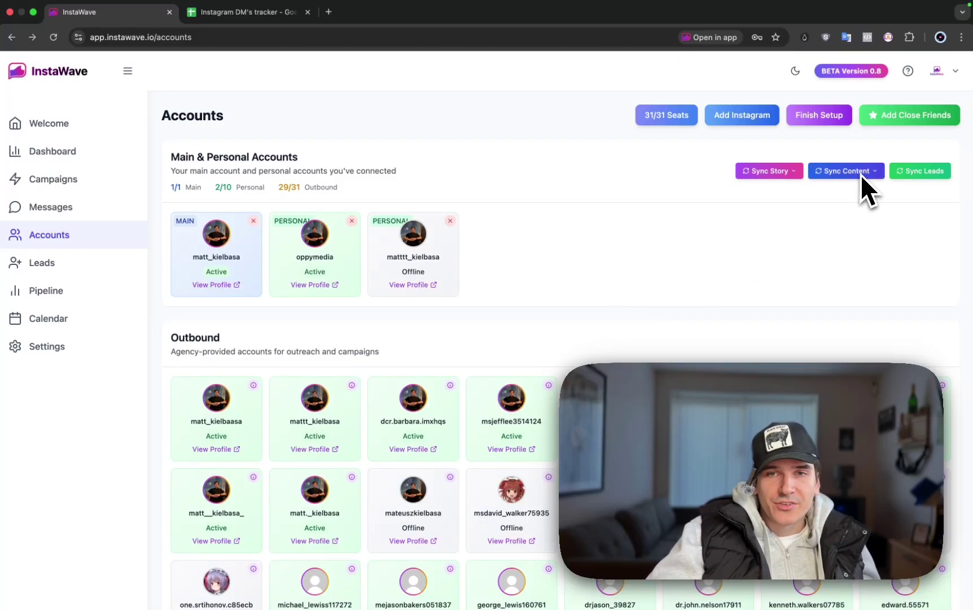
pyautogui.click(903, 177)
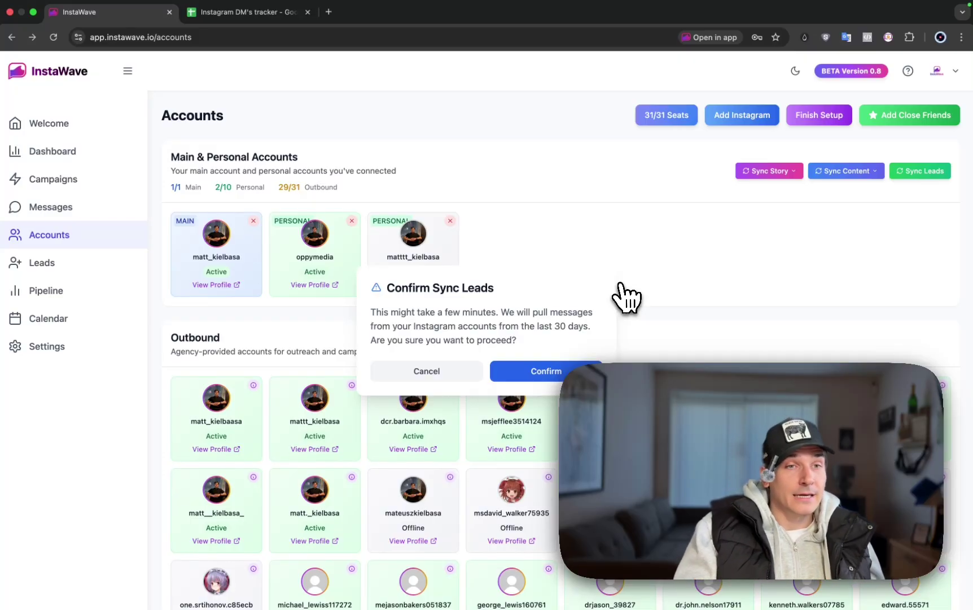
pyautogui.click(427, 371)
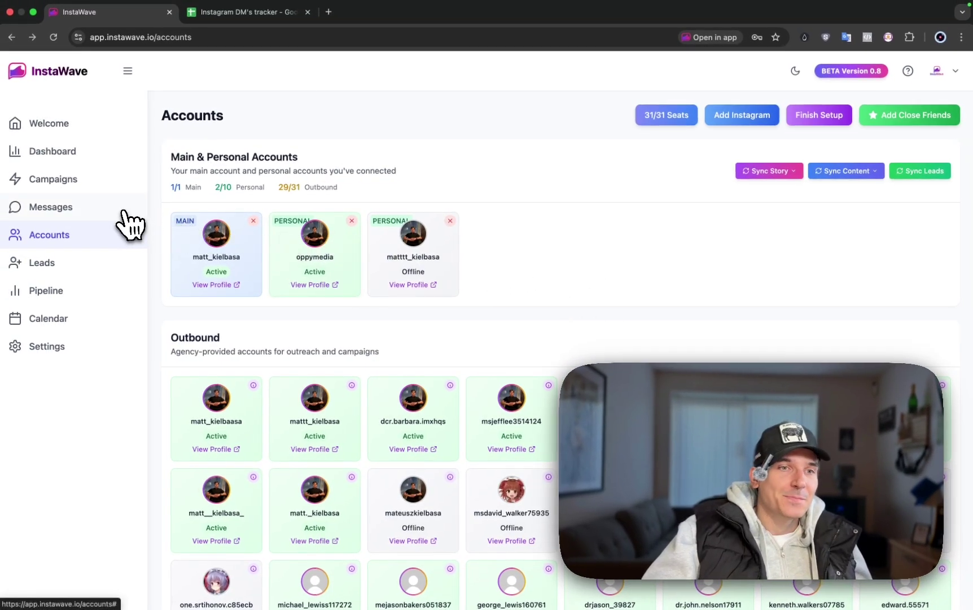
pyautogui.click(52, 150)
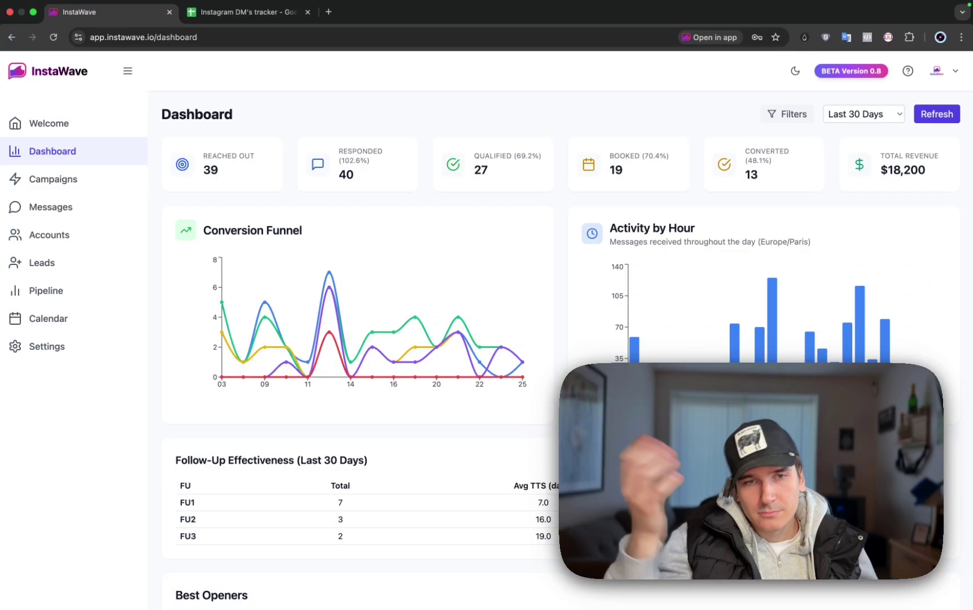
pyautogui.moveTo(861, 320)
pyautogui.scroll(-3, 862, 359)
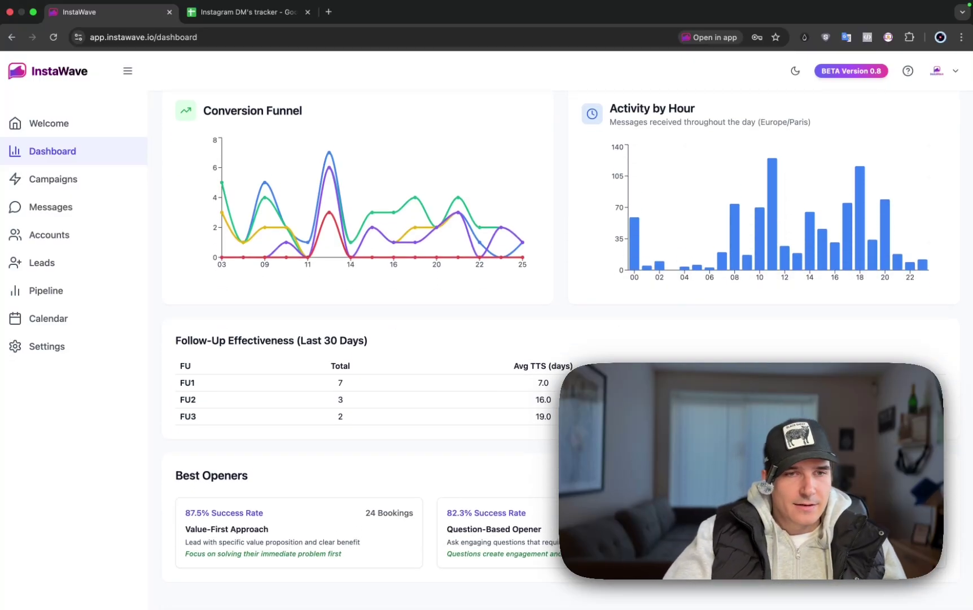
pyautogui.moveTo(282, 440); pyautogui.dragTo(373, 541)
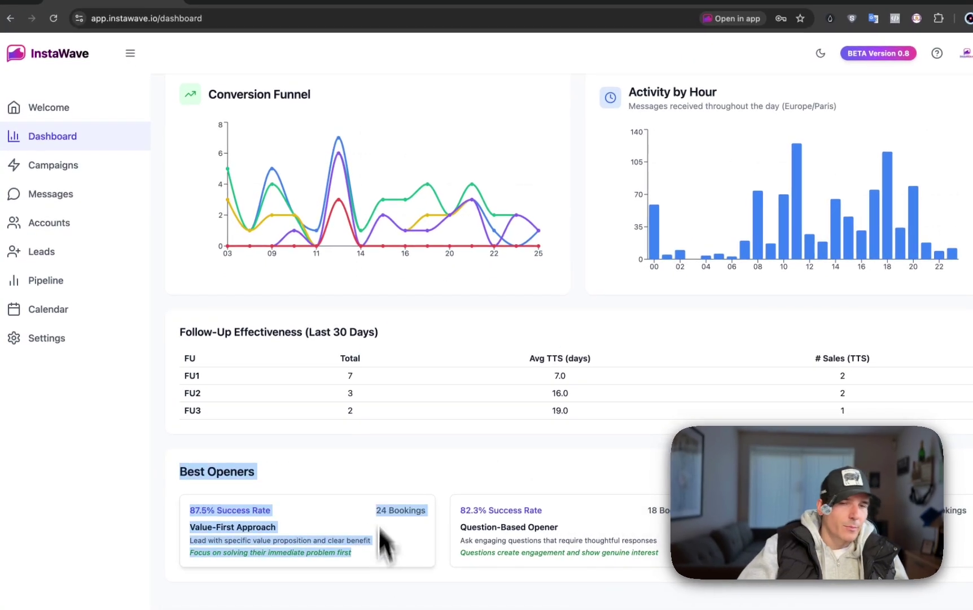
pyautogui.click(374, 447)
pyautogui.moveTo(169, 328); pyautogui.dragTo(340, 372)
pyautogui.click(340, 374)
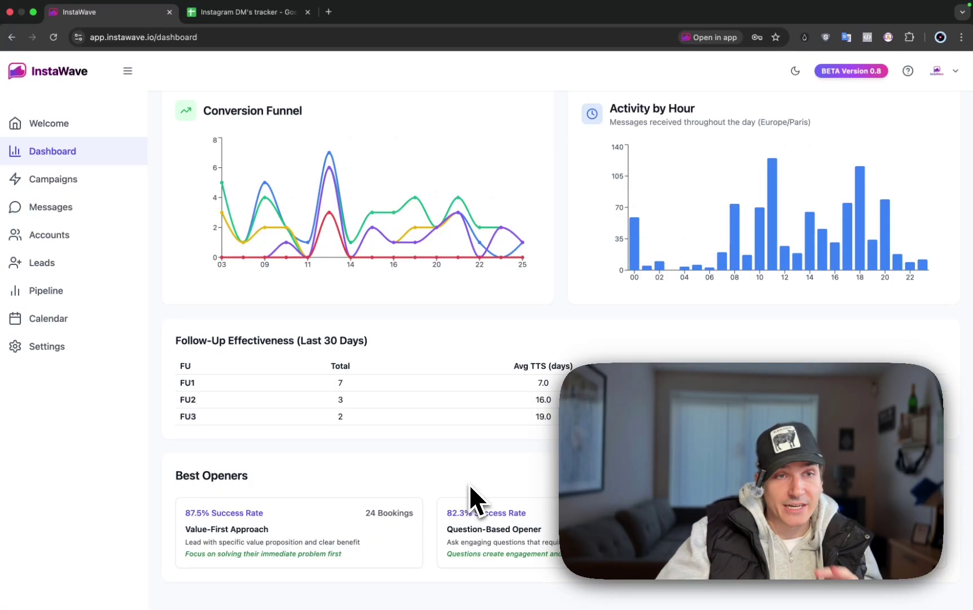
# - Start a new B2B campaign from the Campaigns page and advance to the naming step
pyautogui.click(53, 179)
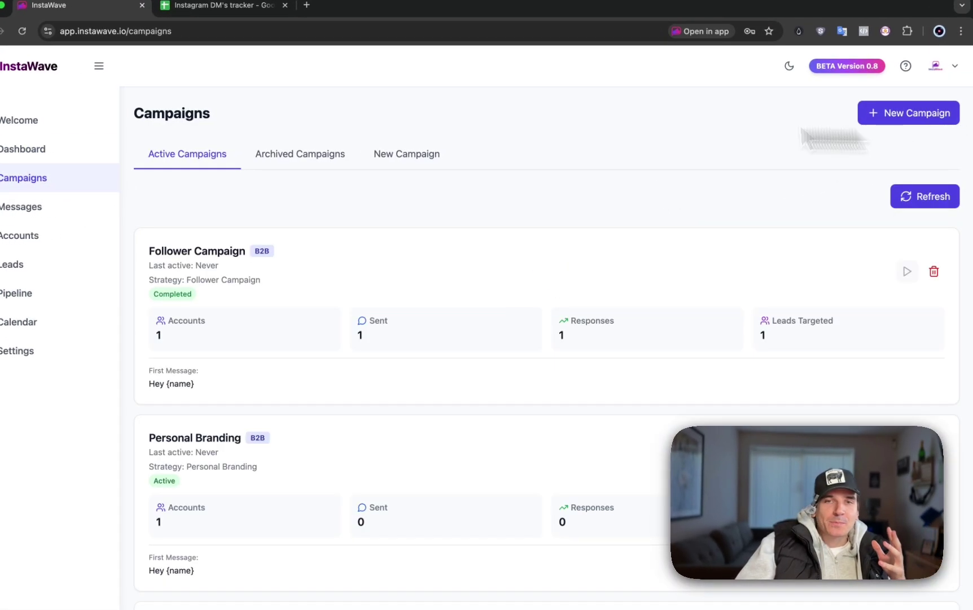
pyautogui.click(909, 112)
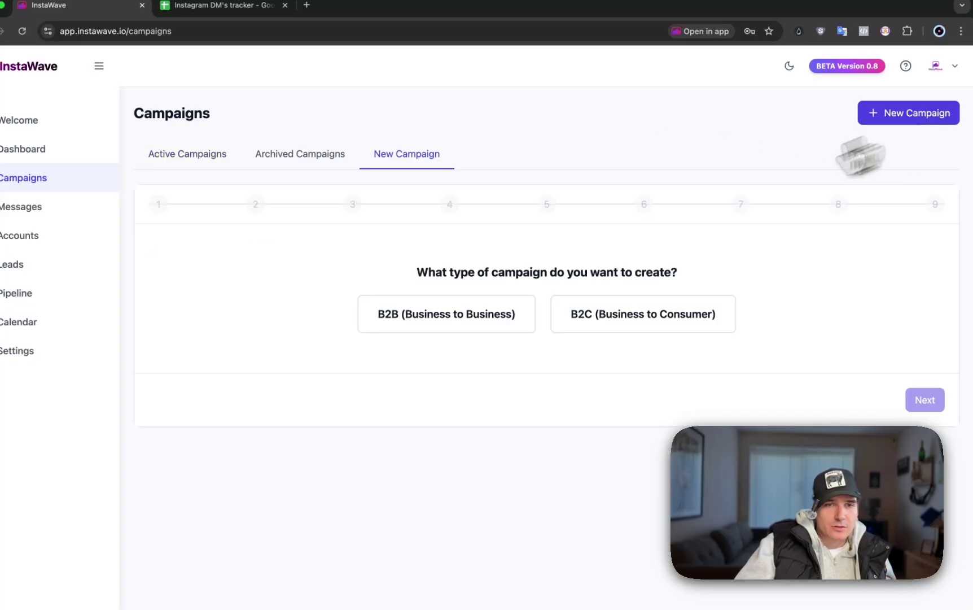
pyautogui.click(494, 320)
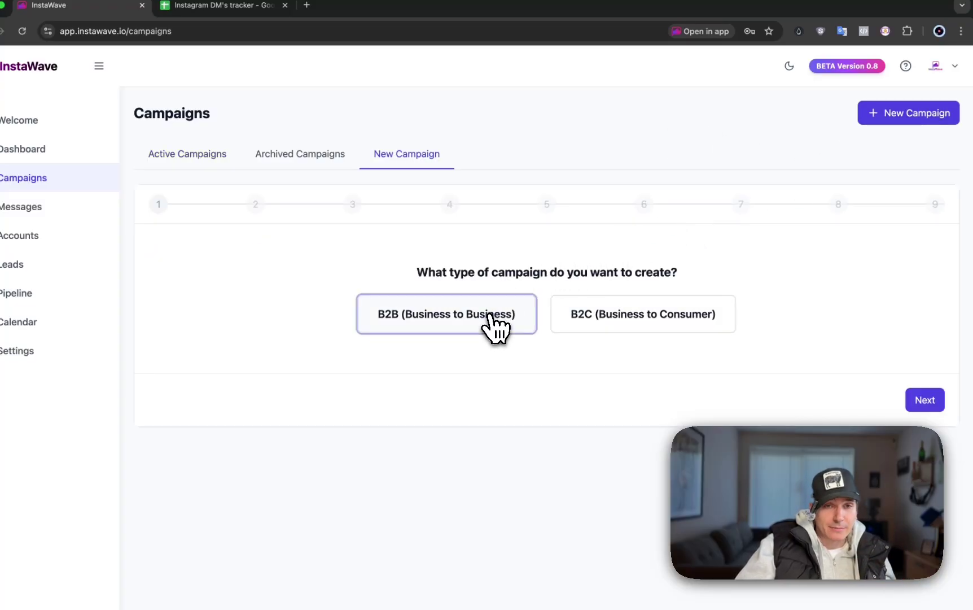
pyautogui.click(926, 399)
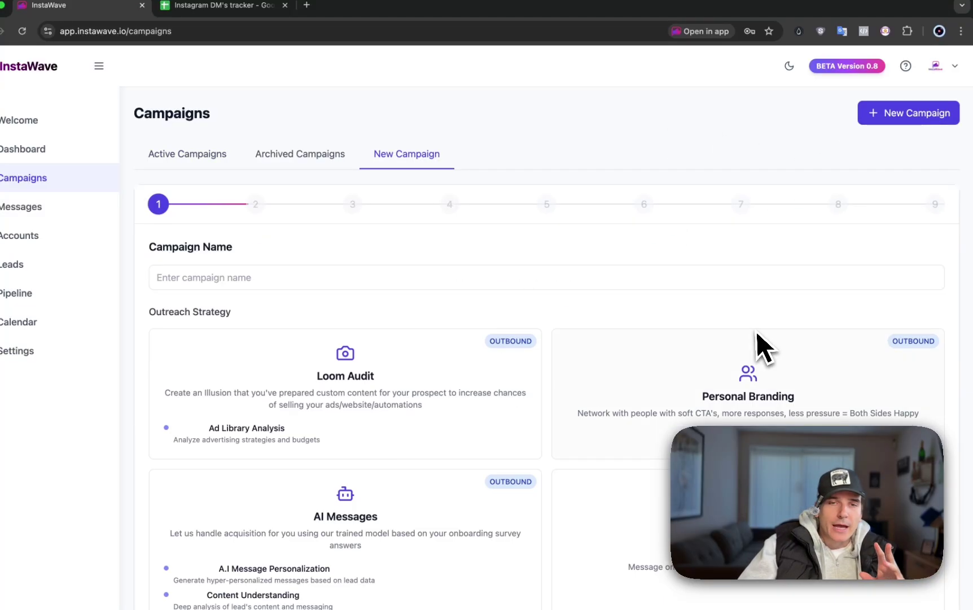
pyautogui.scroll(-3, 960, 361)
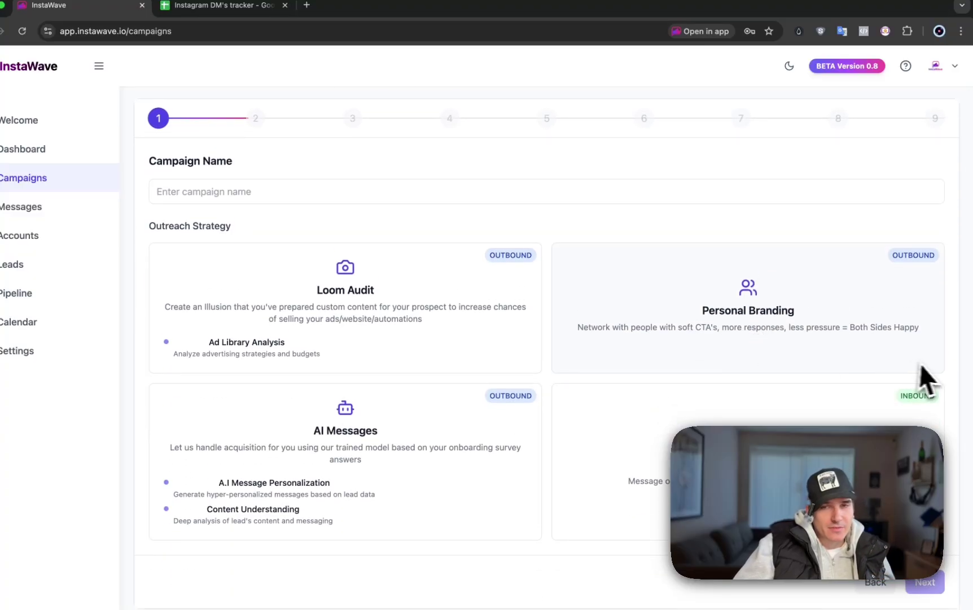
pyautogui.write('Follower Campaign')
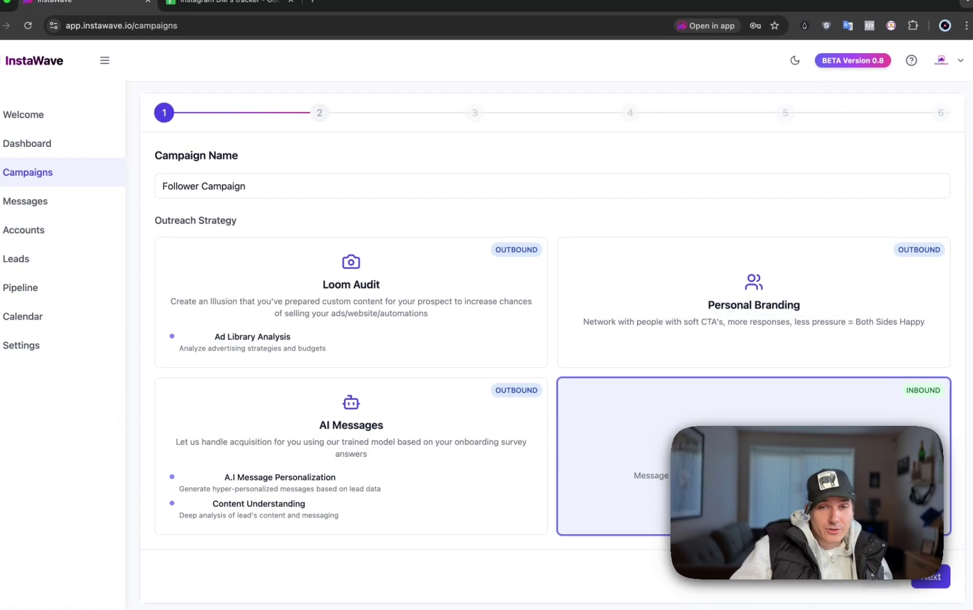
# - Name the campaign Instawave with the Inbound strategy and advance to Messages
pyautogui.click(396, 190)
pyautogui.write('Instawave Demo')
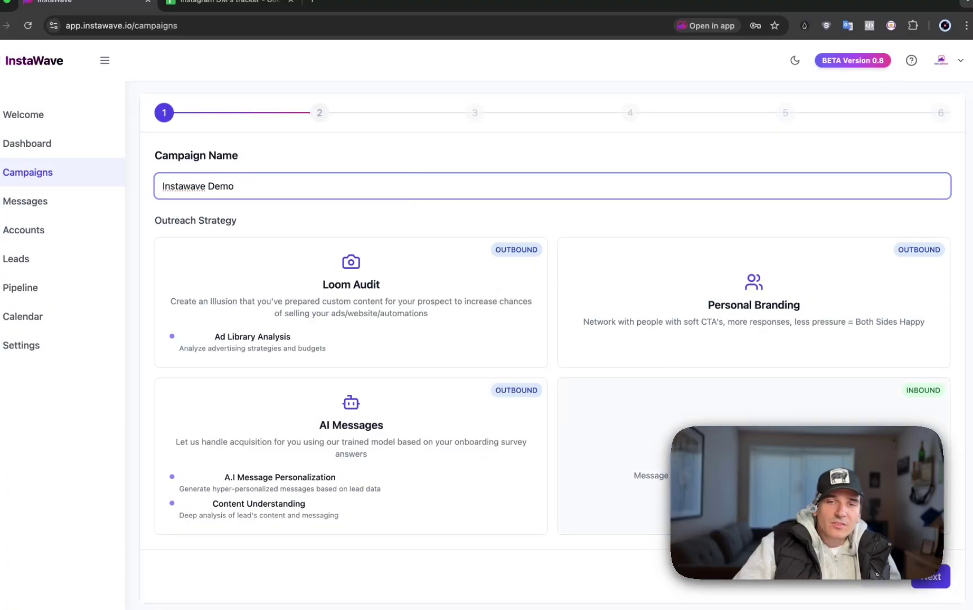
pyautogui.click(753, 456)
pyautogui.click(932, 584)
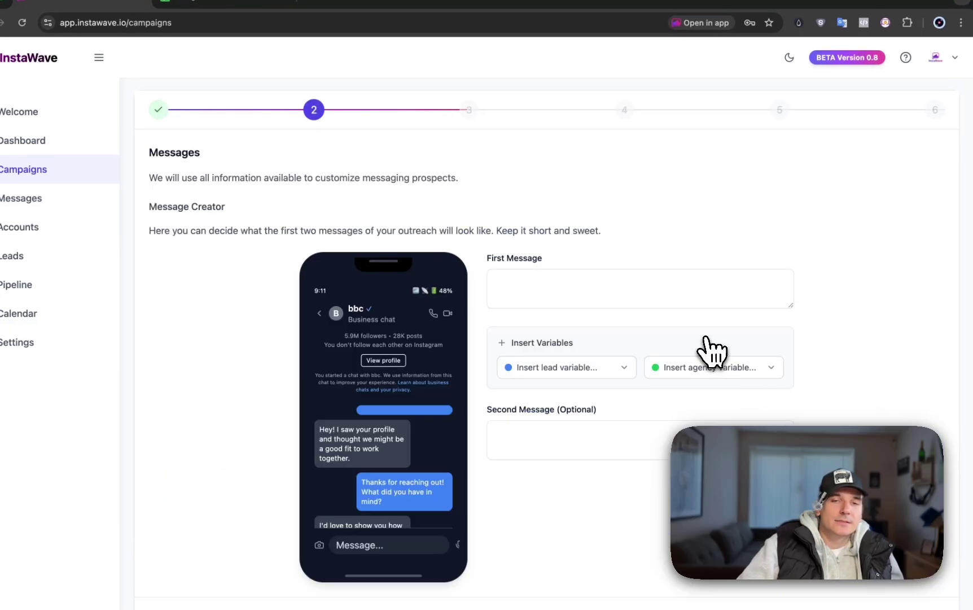
# - Write the first message "Hey {name} I just made a new youtube video {youtube}"
pyautogui.click(549, 298)
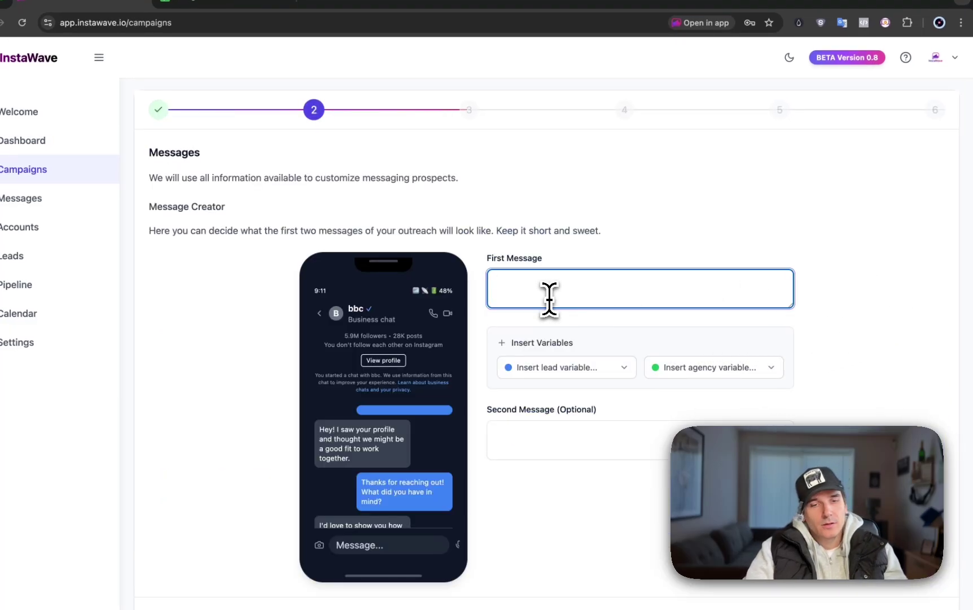
pyautogui.write('Hyey')
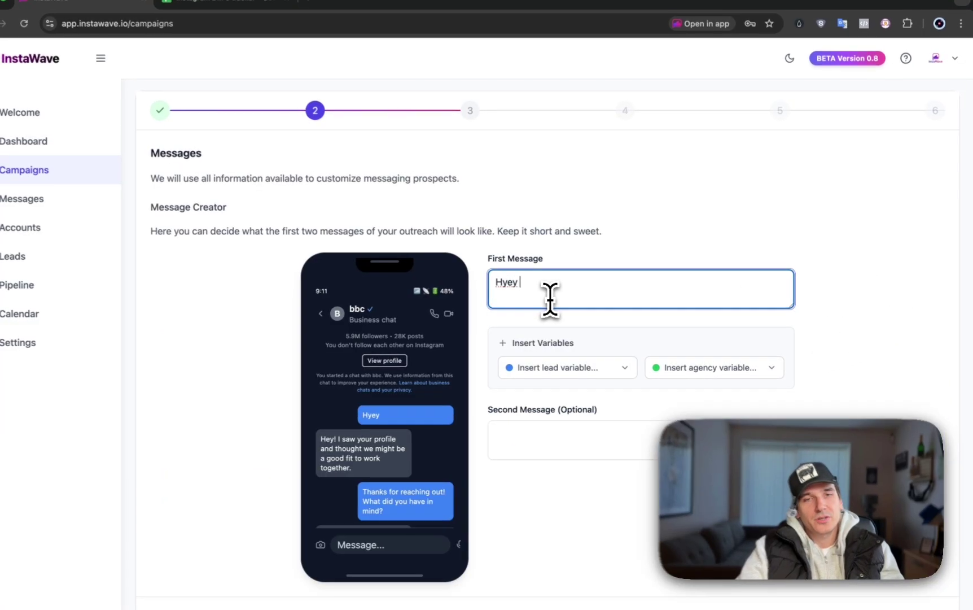
pyautogui.press('BackSpace')
pyautogui.press('BackSpace')
pyautogui.press('BackSpace')
pyautogui.write('ey {name}')
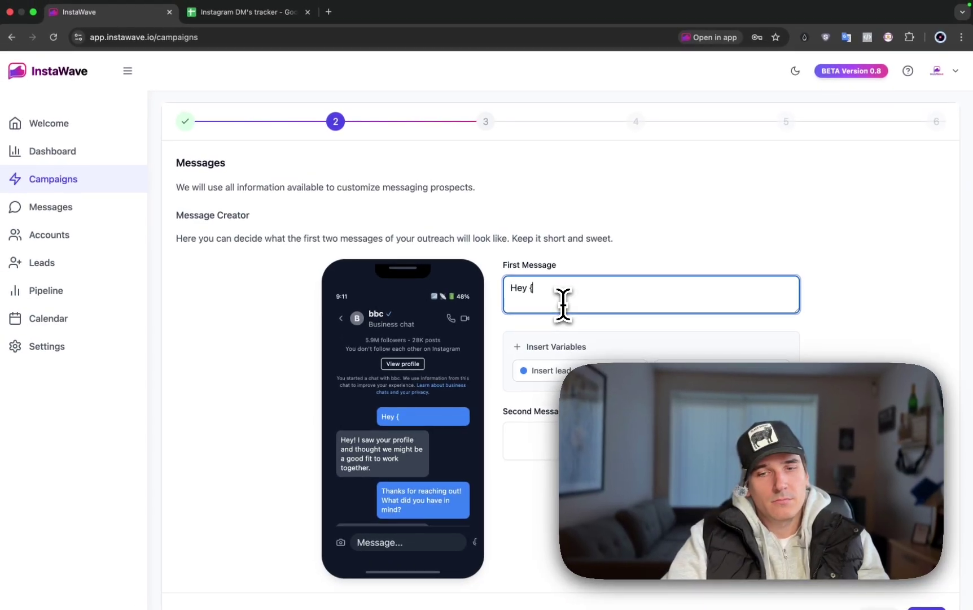
pyautogui.click(555, 371)
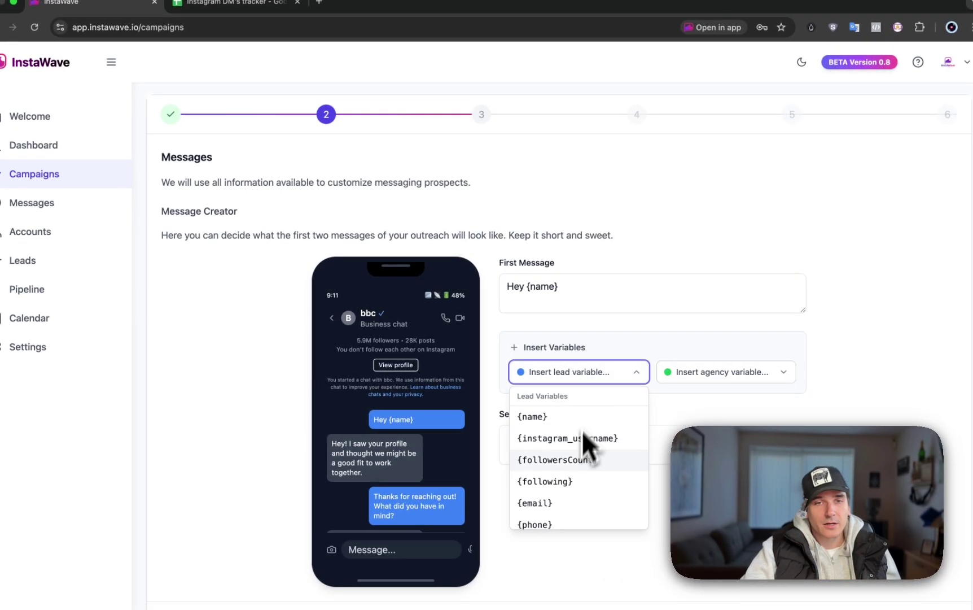
pyautogui.click(711, 266)
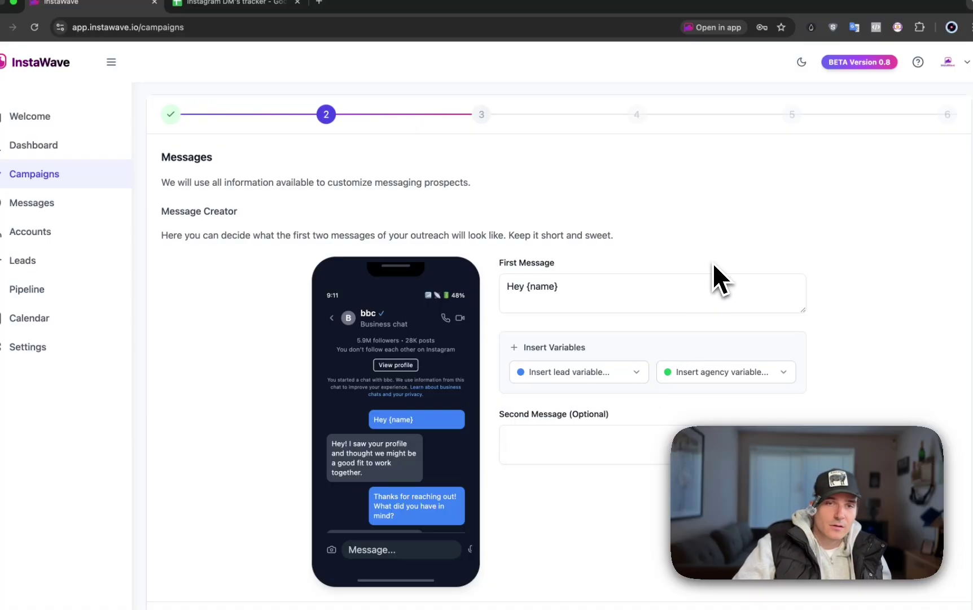
pyautogui.click(618, 286)
pyautogui.write('I just made')
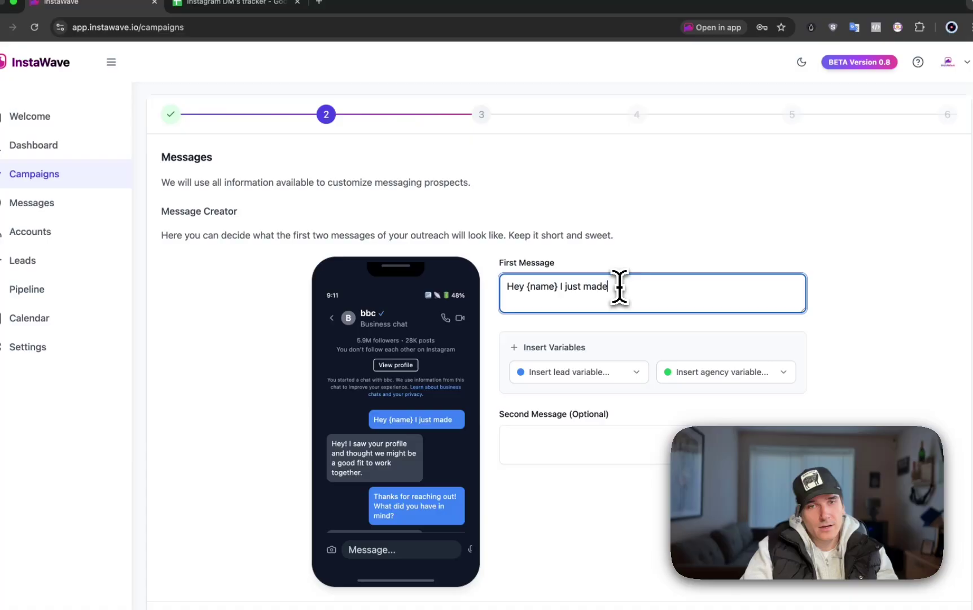
pyautogui.write('a new youtube video')
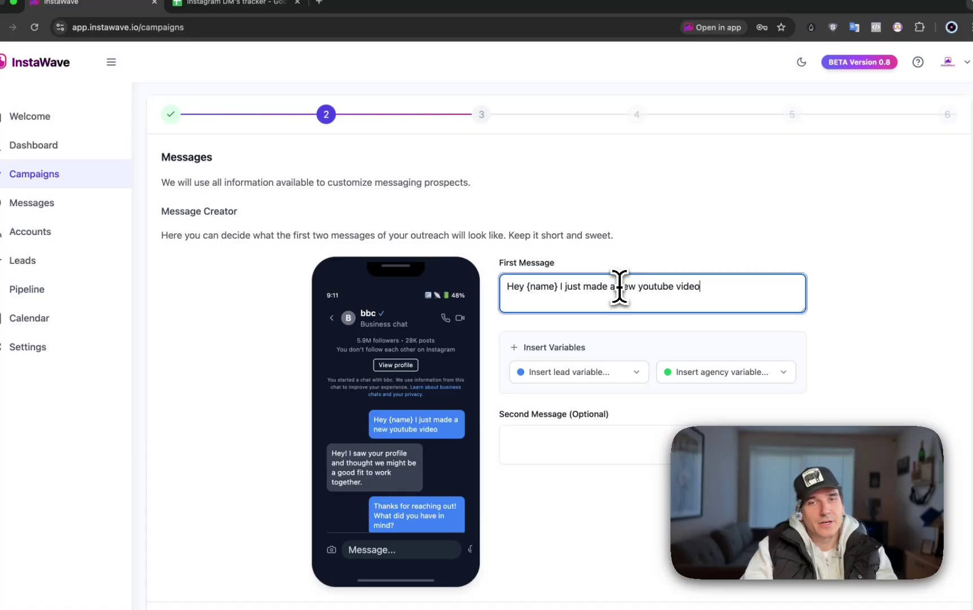
pyautogui.click(703, 371)
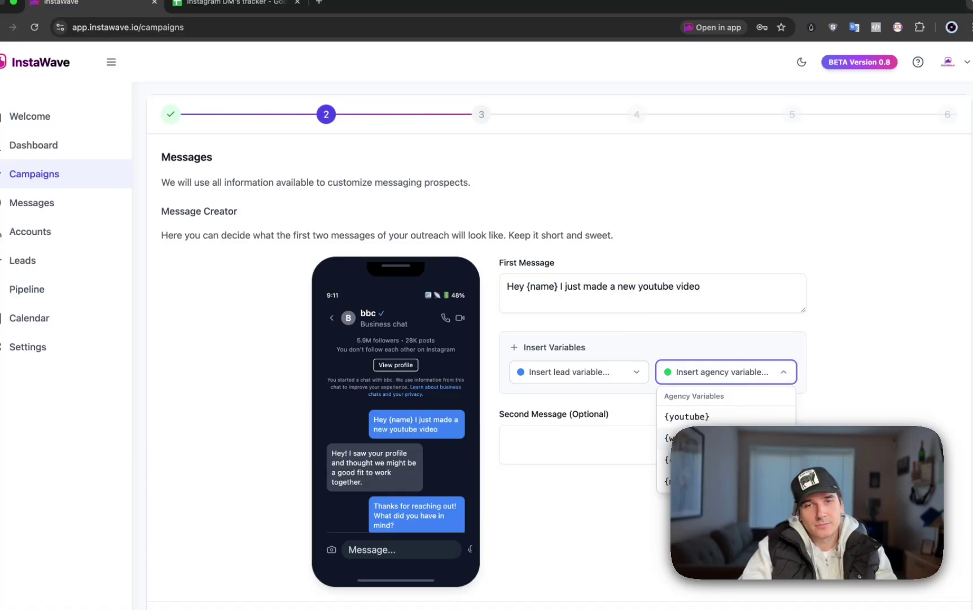
pyautogui.click(686, 415)
pyautogui.click(703, 286)
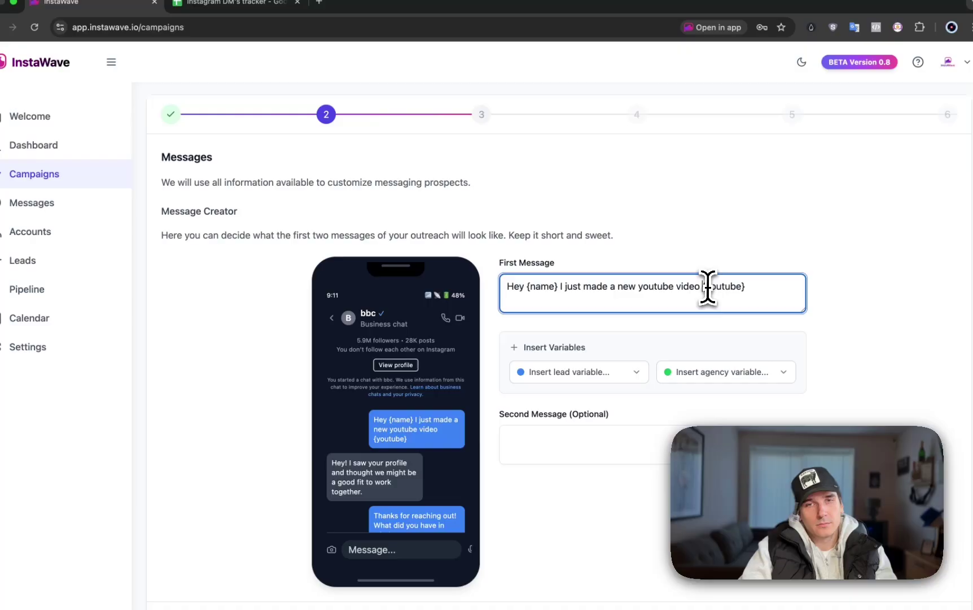
pyautogui.click(481, 114)
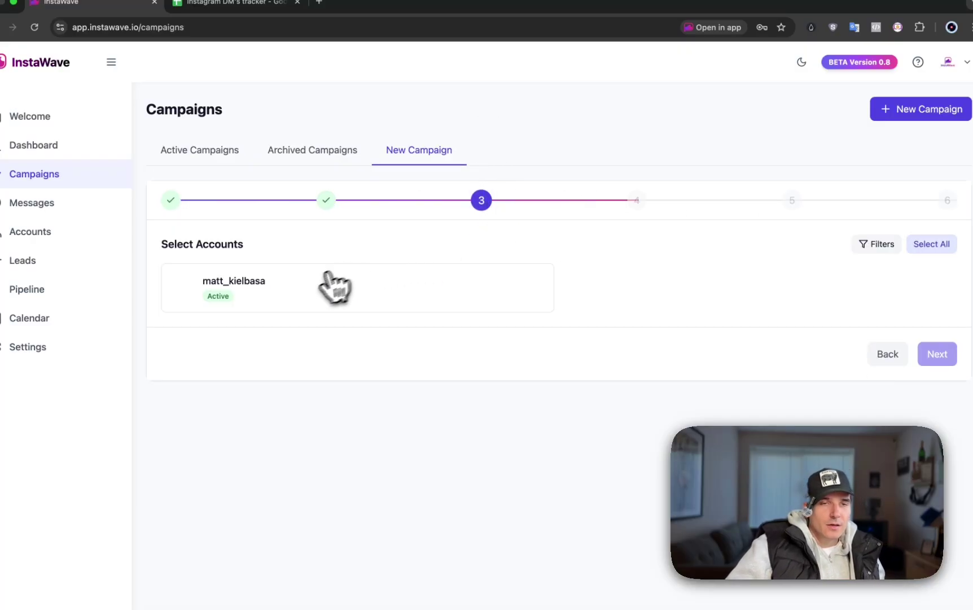
pyautogui.click(312, 289)
pyautogui.click(636, 200)
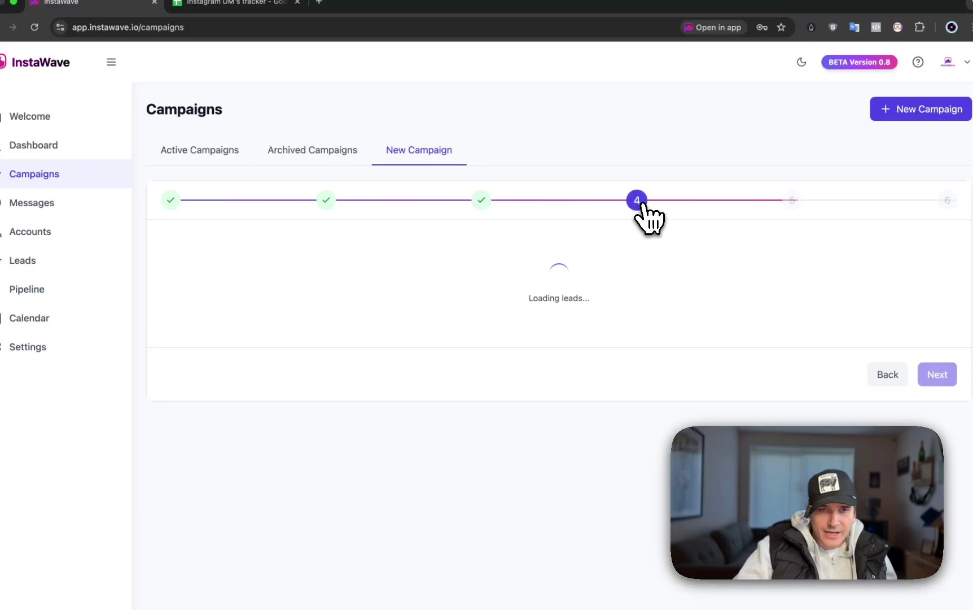
pyautogui.scroll(-5, 624, 456)
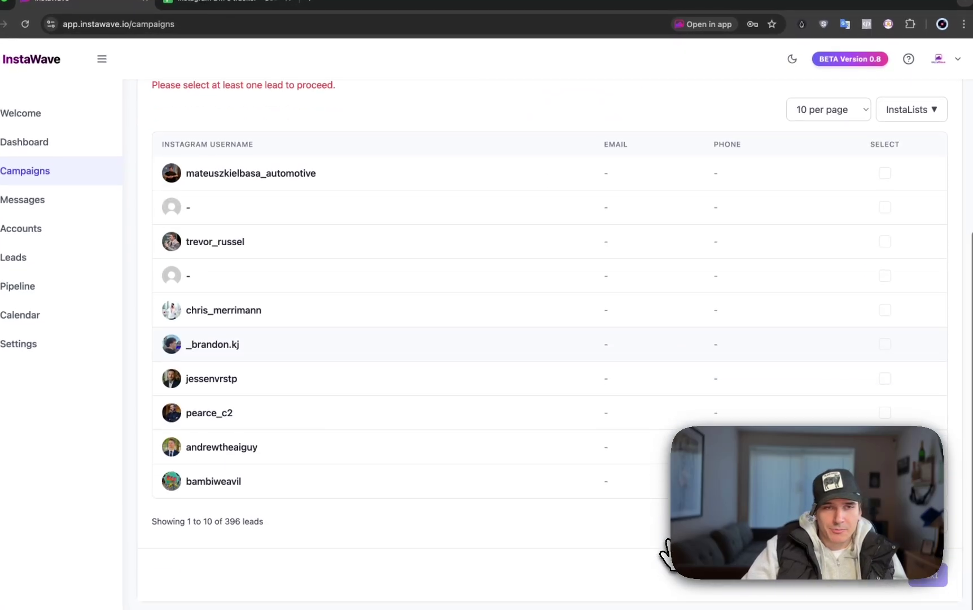
pyautogui.scroll(5, 882, 343)
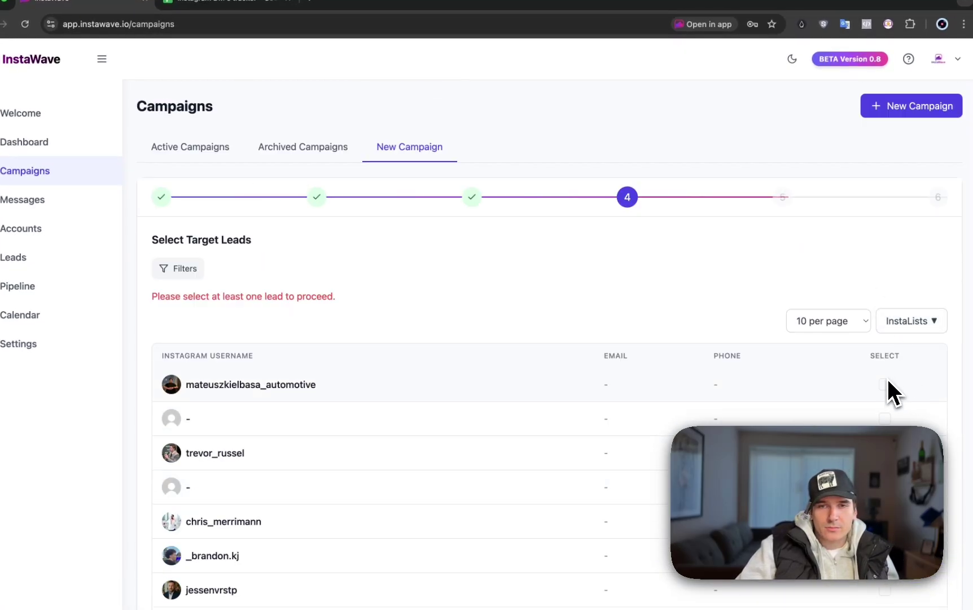
# - Target the first lead, assign the campaign to 'matt test', and reach the Schedule step
pyautogui.click(886, 385)
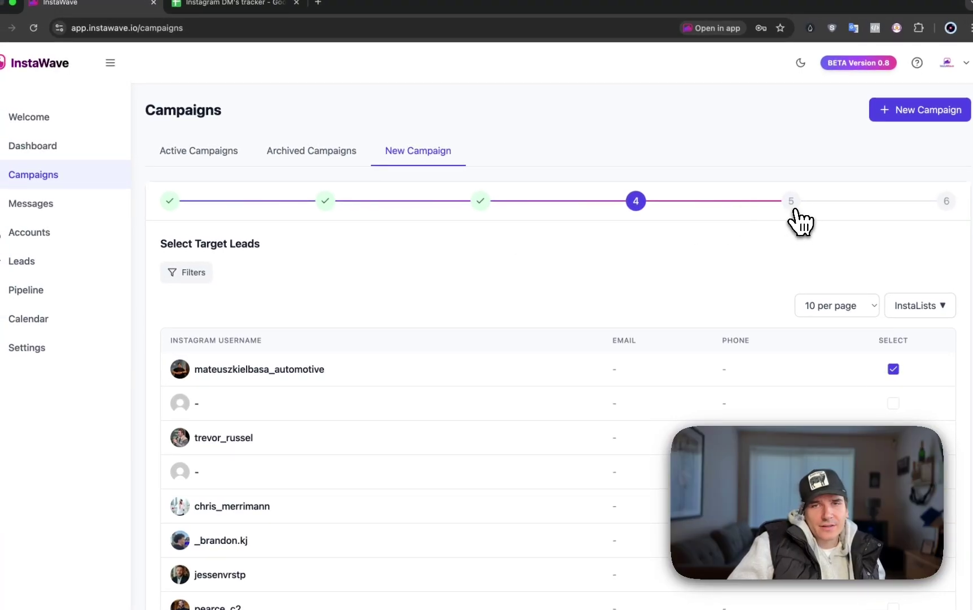
pyautogui.click(791, 201)
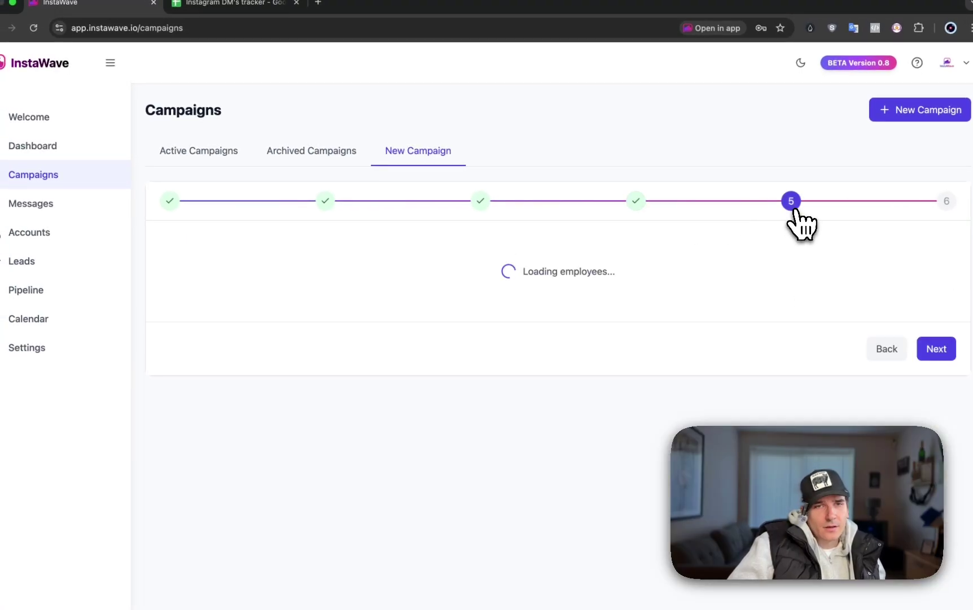
pyautogui.click(598, 426)
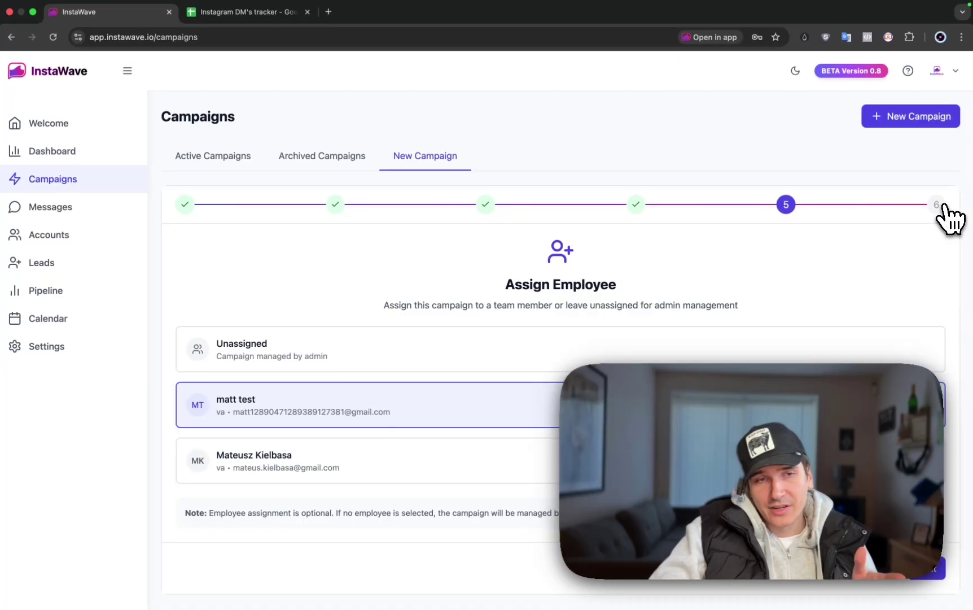
pyautogui.click(938, 205)
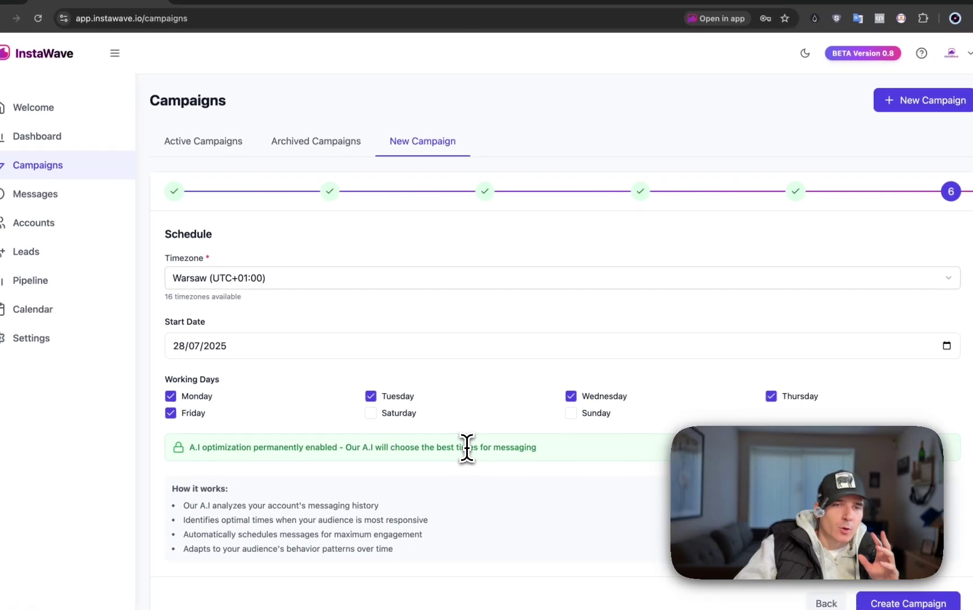
pyautogui.moveTo(459, 447); pyautogui.dragTo(491, 447)
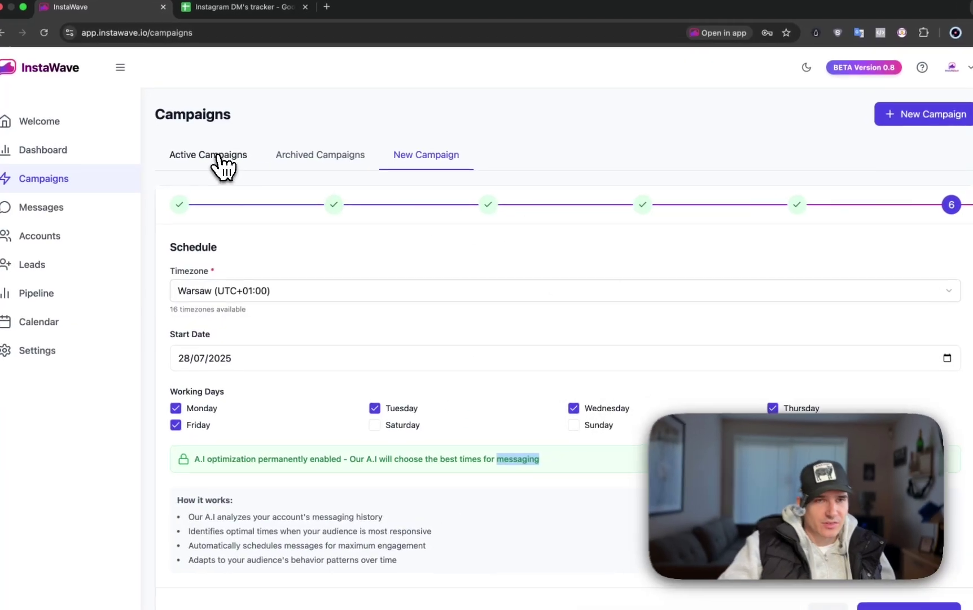
# - Start a new B2B Personal Branding campaign with 'Hey' as the first message
pyautogui.click(208, 155)
pyautogui.click(418, 154)
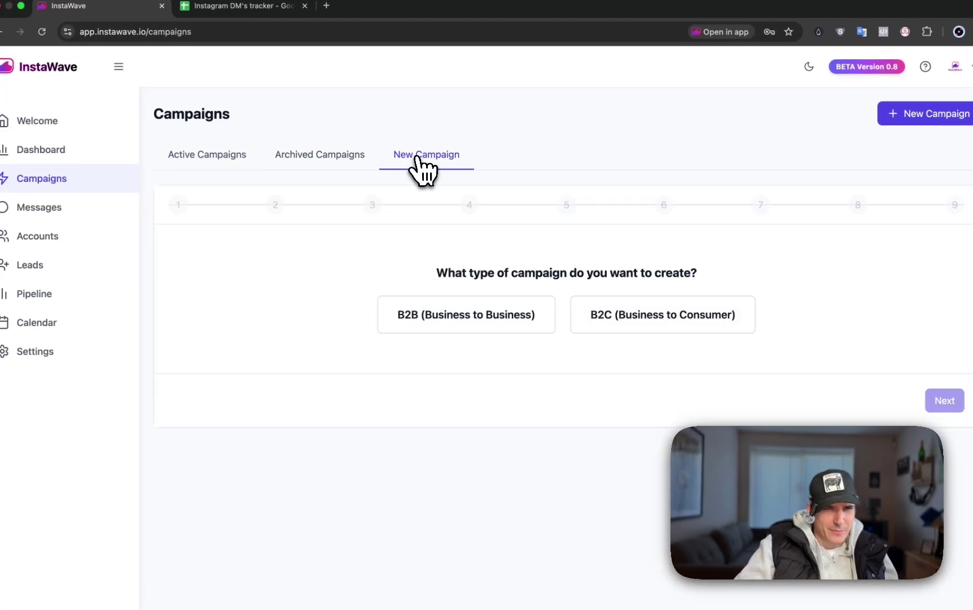
pyautogui.click(487, 312)
pyautogui.click(942, 399)
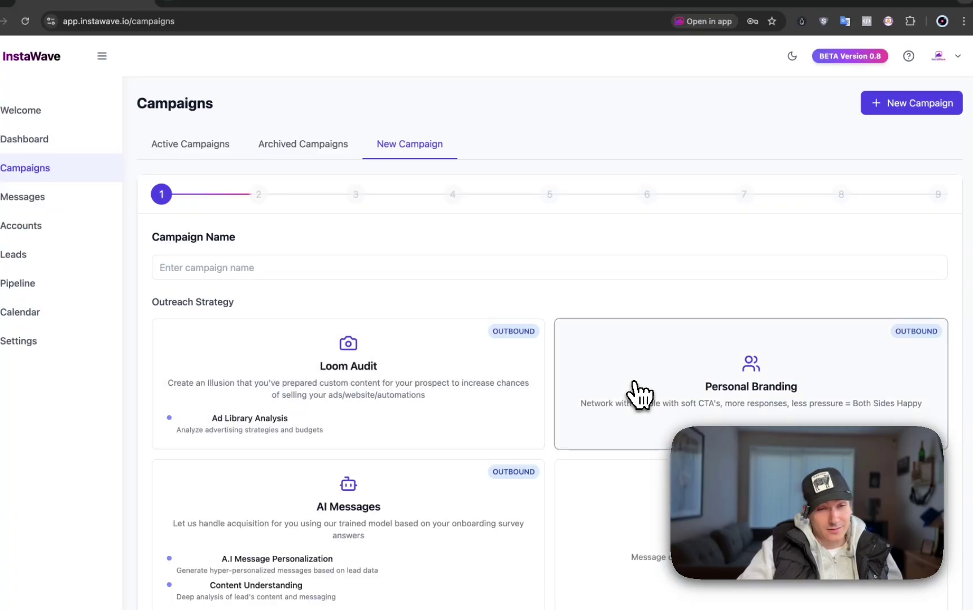
pyautogui.click(639, 396)
pyautogui.scroll(-3, 685, 411)
pyautogui.click(928, 582)
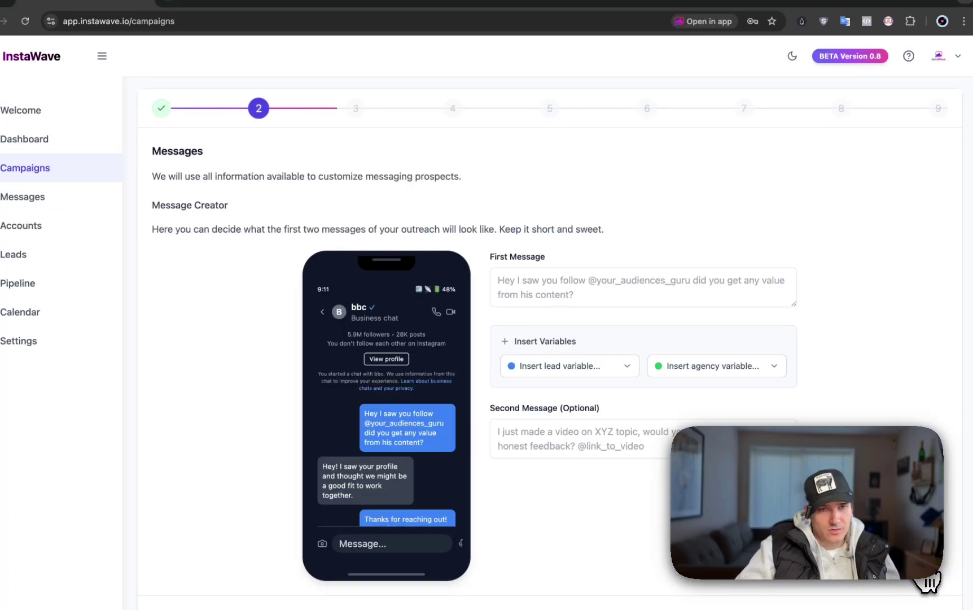
pyautogui.click(530, 285)
pyautogui.write('Hey')
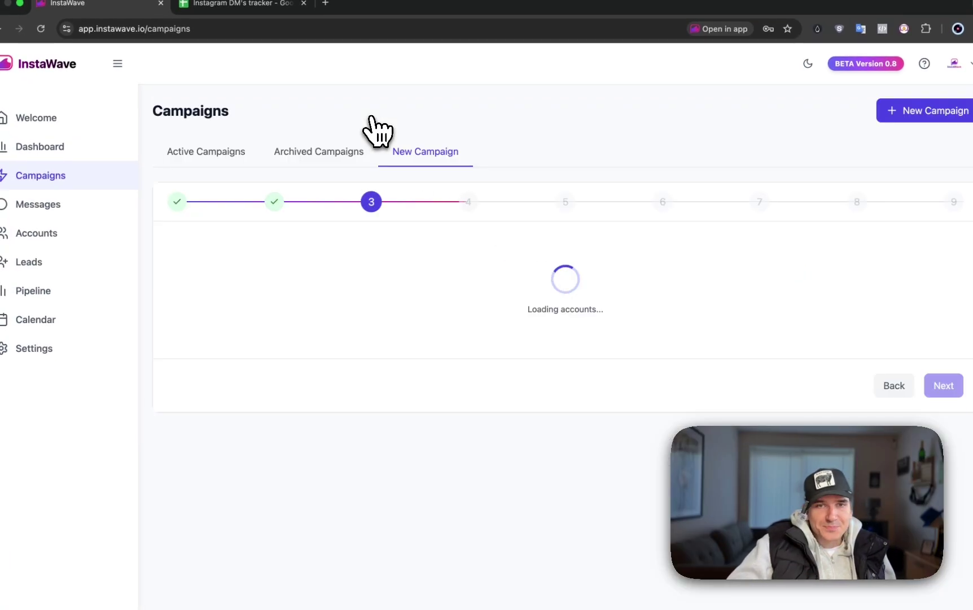
# - Add five sending accounts and advance to the Select Target Leads step
pyautogui.click(632, 350)
pyautogui.click(670, 411)
pyautogui.click(532, 407)
pyautogui.click(650, 529)
pyautogui.click(513, 456)
pyautogui.click(465, 199)
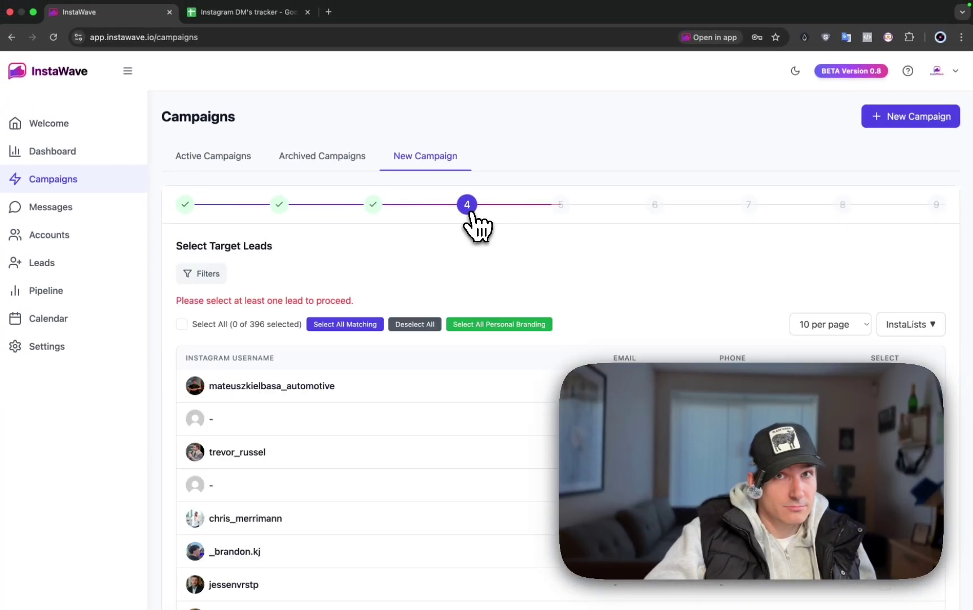
# - Target all 396 matching leads and assign the campaign to 'matt test'
pyautogui.click(345, 325)
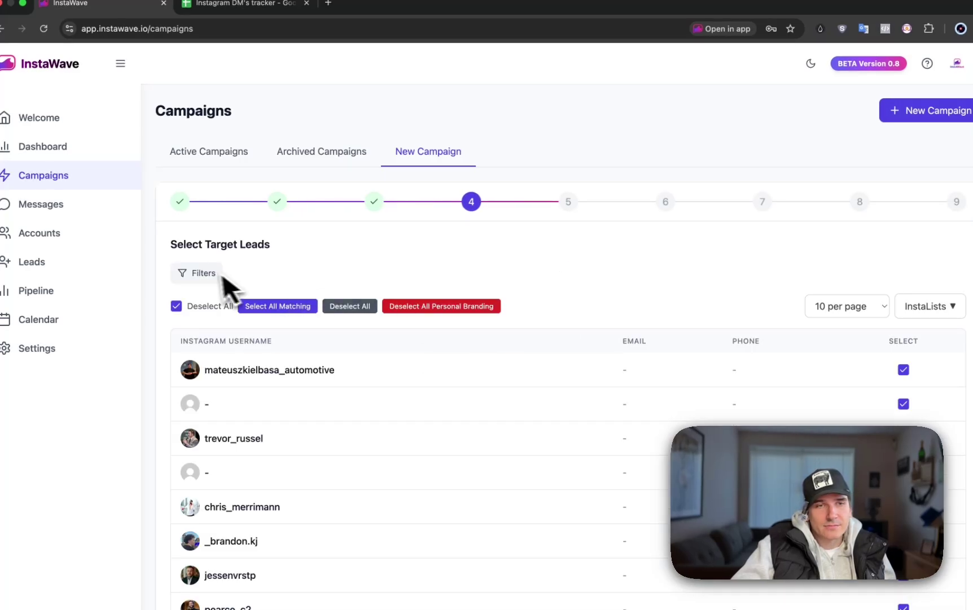
pyautogui.click(200, 272)
pyautogui.click(442, 261)
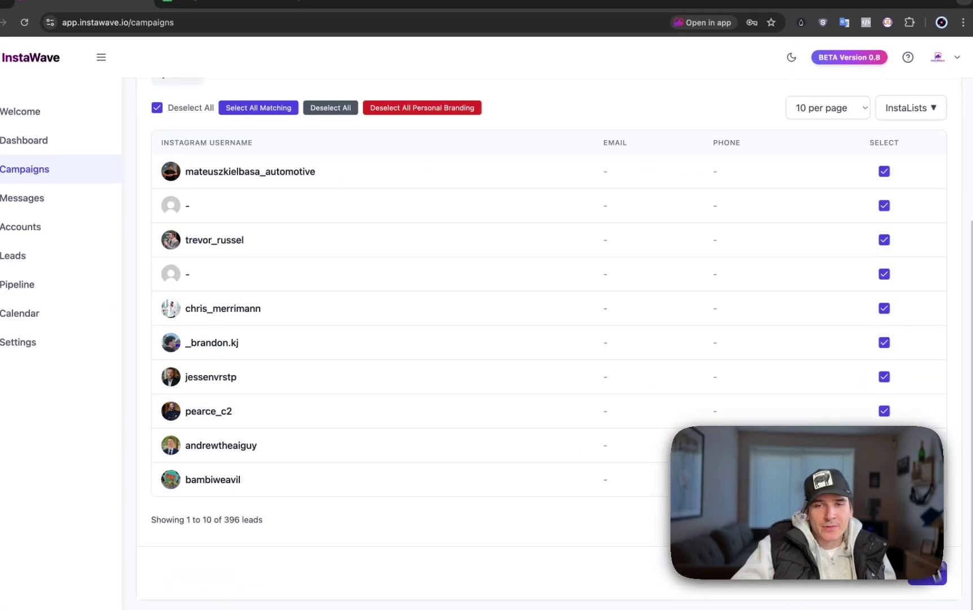
pyautogui.click(934, 587)
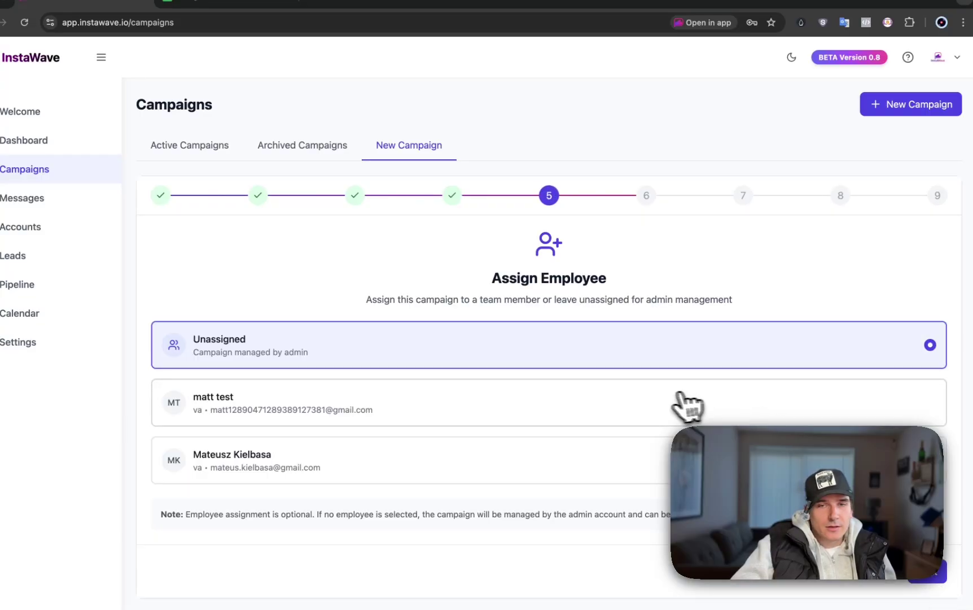
pyautogui.click(671, 404)
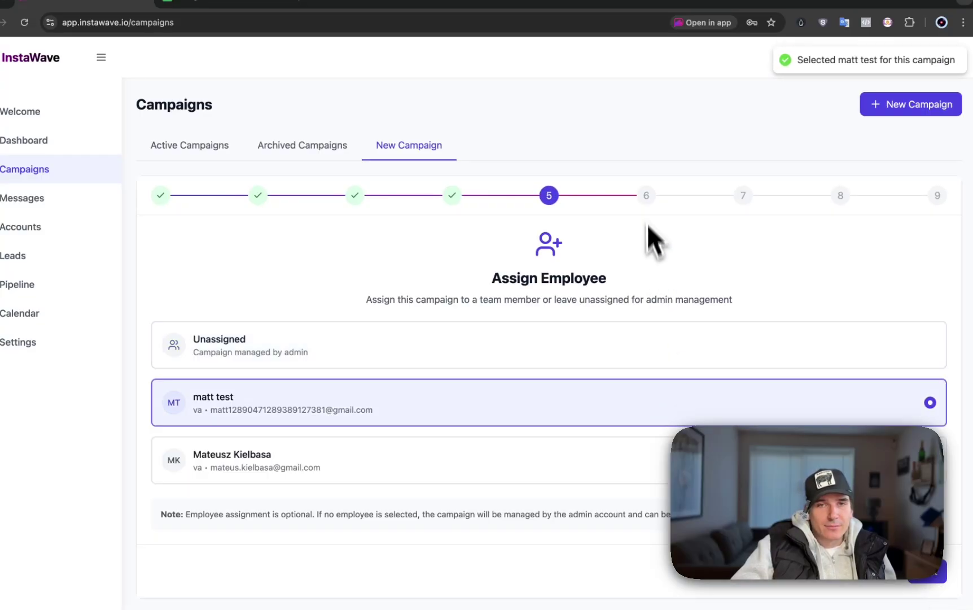
pyautogui.click(647, 196)
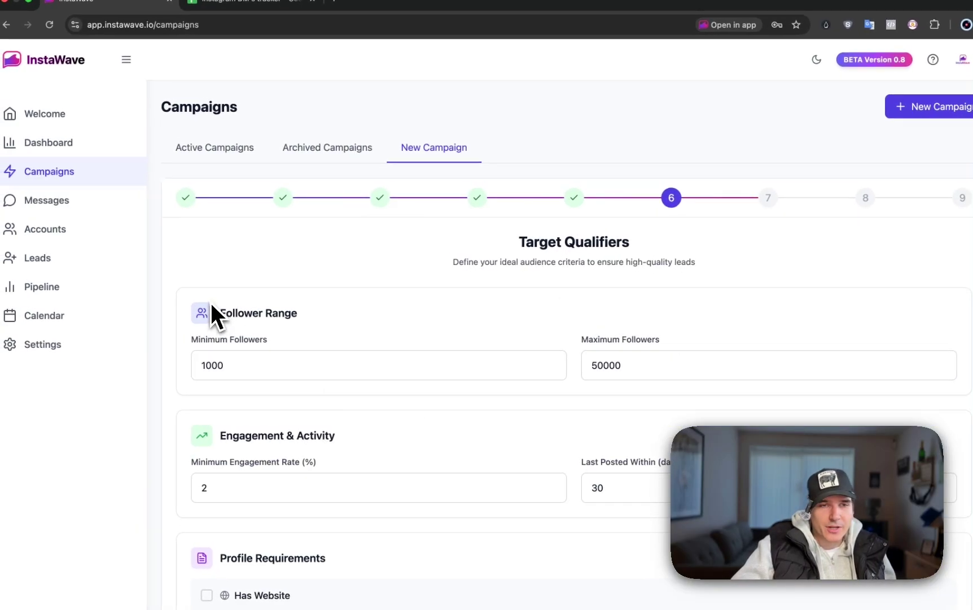
# - Require Has Bio and Has Website, then advance through to the campaign summary
pyautogui.moveTo(211, 302); pyautogui.dragTo(341, 317)
pyautogui.click(342, 317)
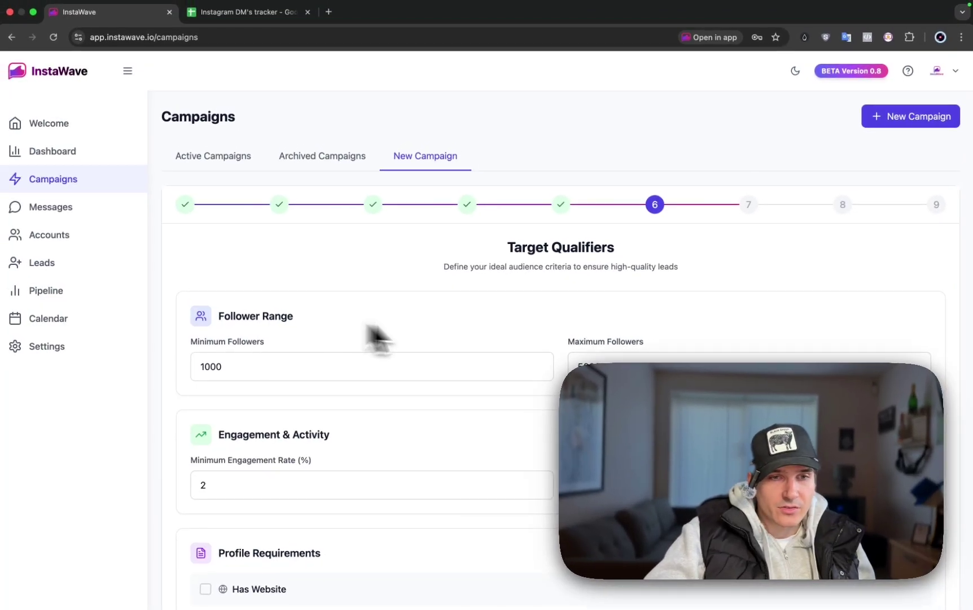
pyautogui.scroll(-5, 396, 453)
pyautogui.click(203, 490)
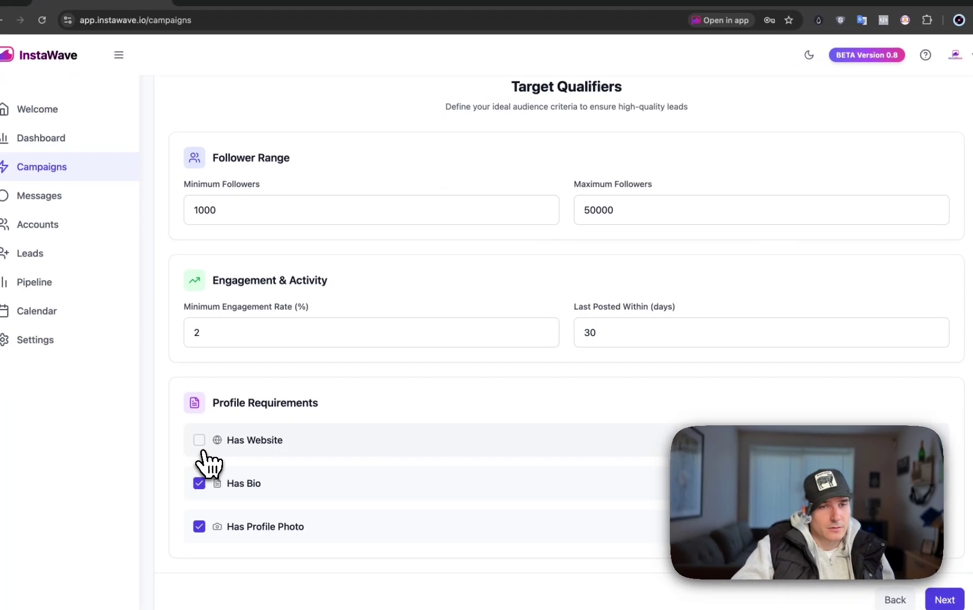
pyautogui.click(199, 441)
pyautogui.scroll(5, 395, 425)
pyautogui.click(746, 207)
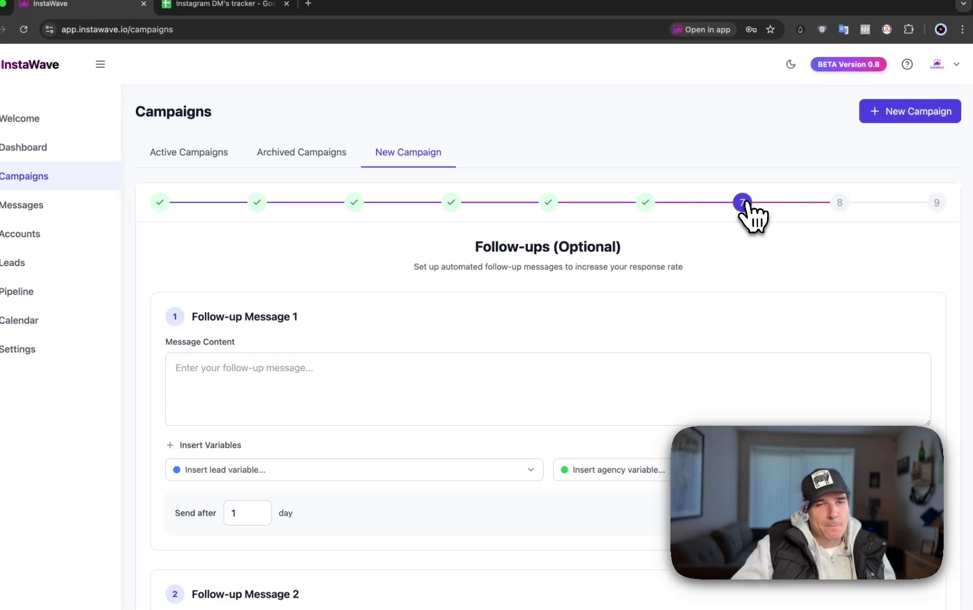
pyautogui.scroll(-8, 501, 383)
pyautogui.scroll(8, 502, 382)
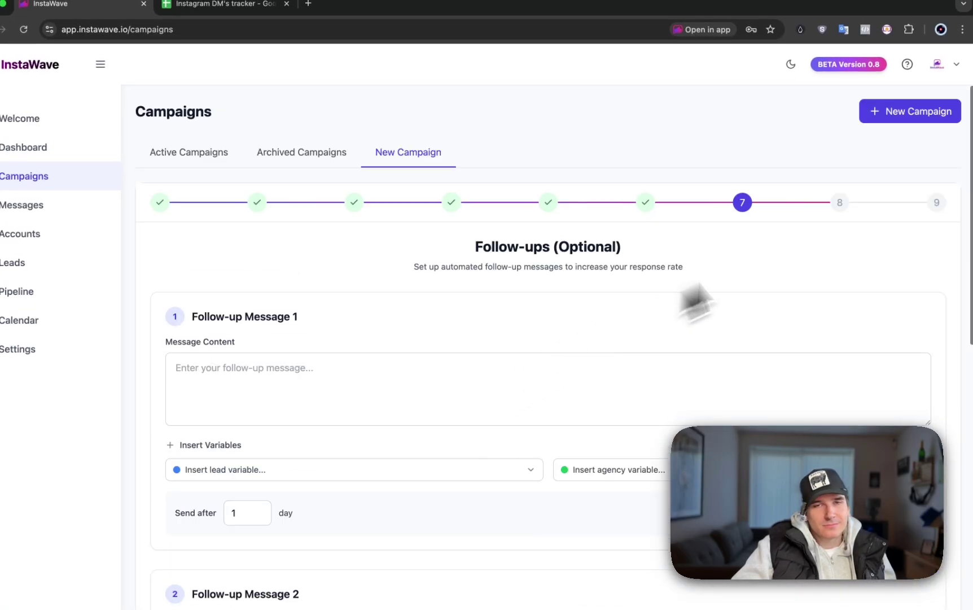
pyautogui.click(840, 203)
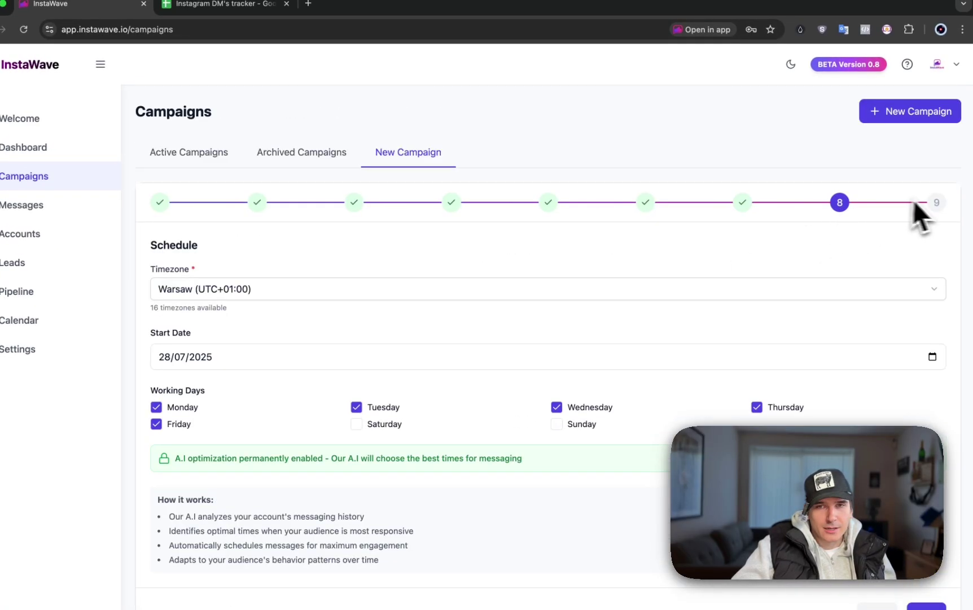
pyautogui.click(935, 203)
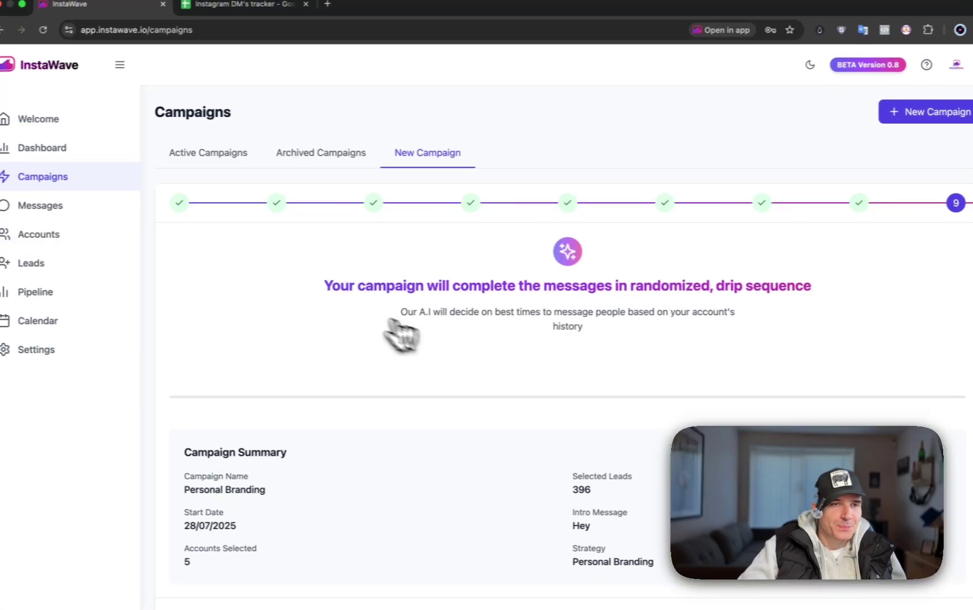
pyautogui.click(41, 205)
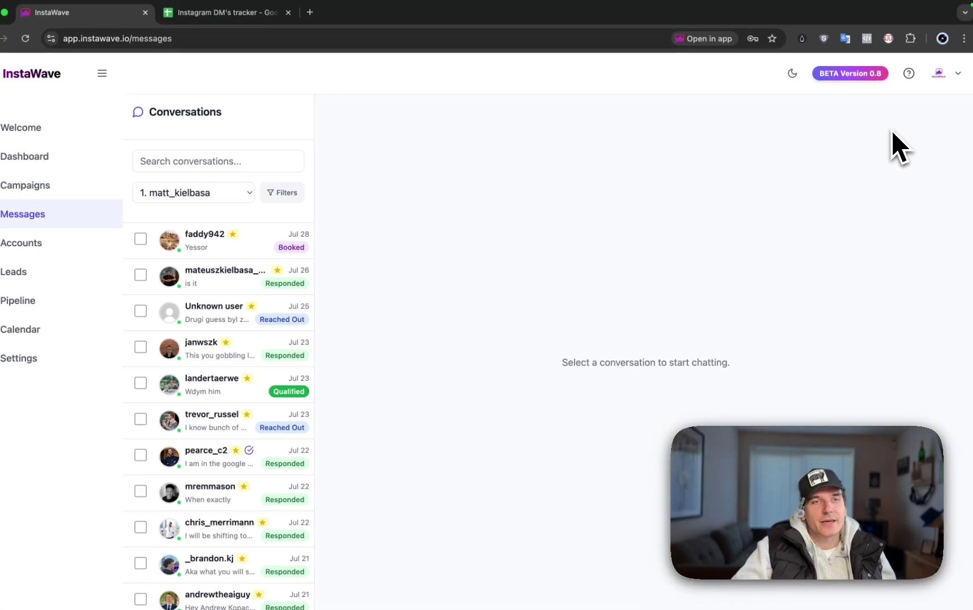
pyautogui.click(242, 192)
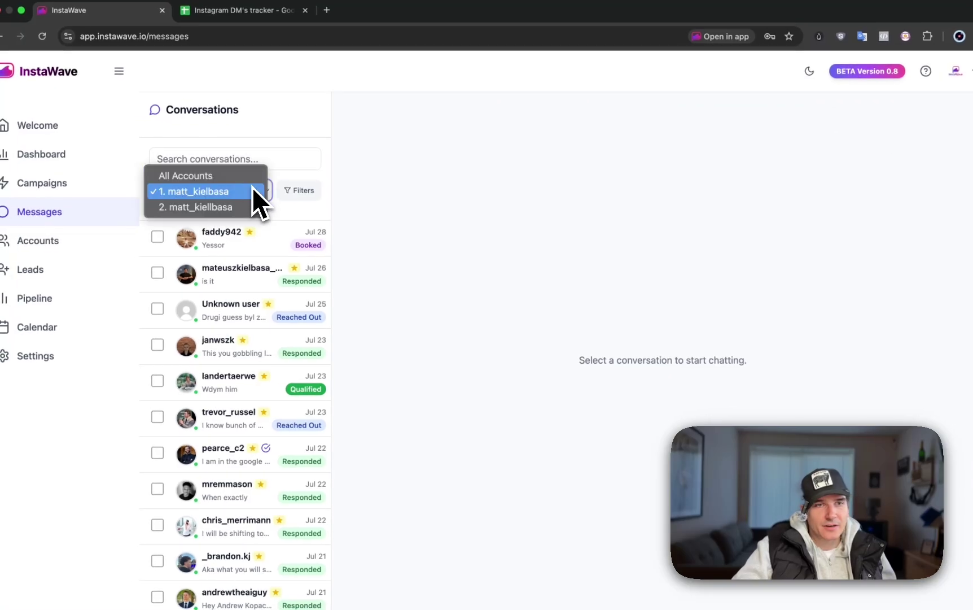
pyautogui.click(388, 164)
pyautogui.click(236, 237)
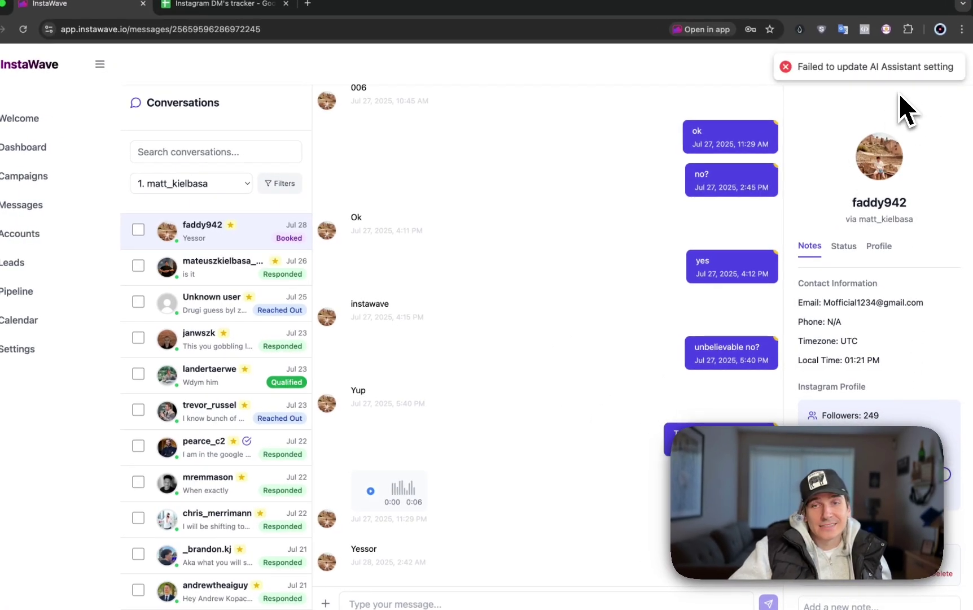
# - Review the lead's status details, keeping the status as Booked
pyautogui.click(844, 246)
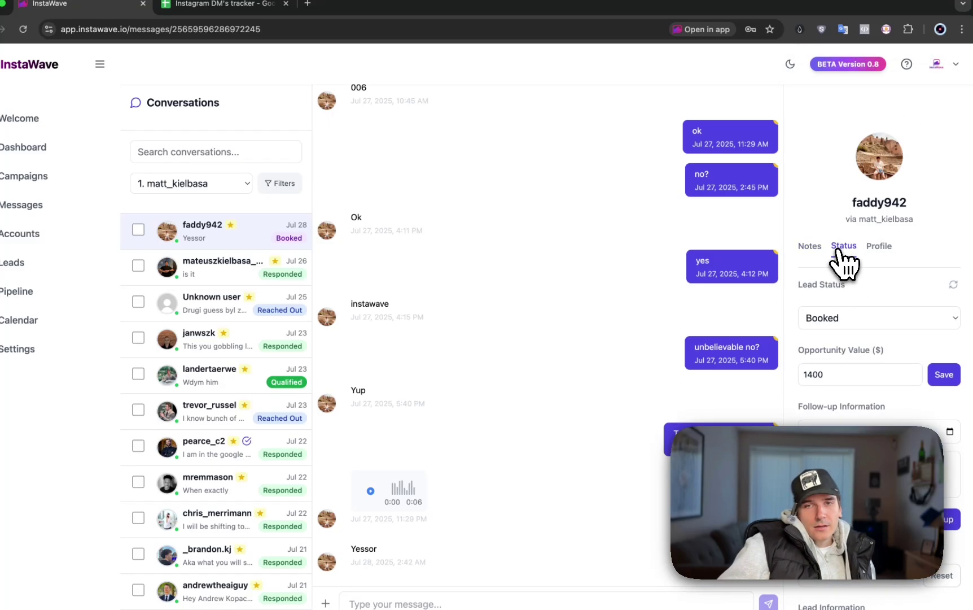
pyautogui.click(878, 319)
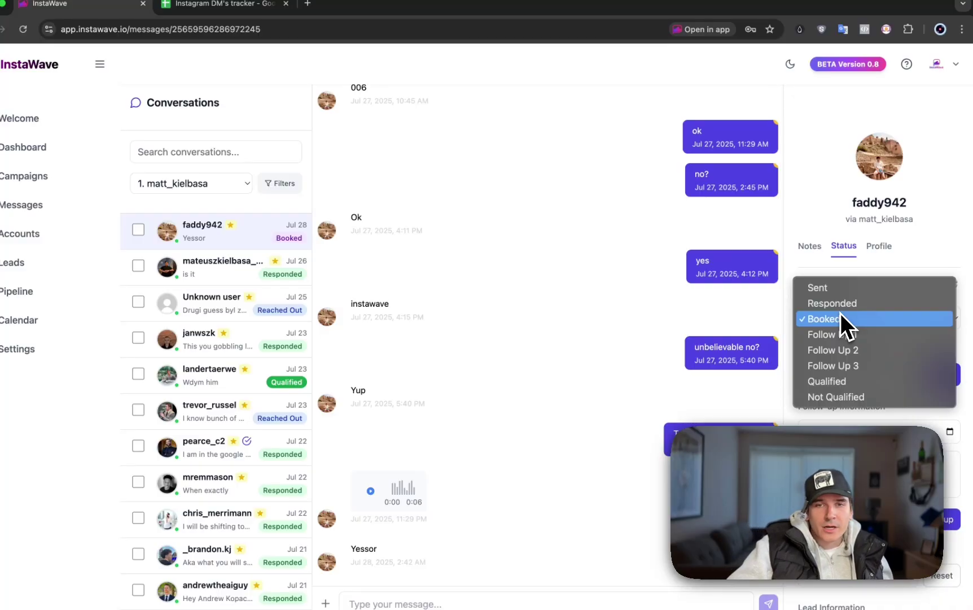
pyautogui.click(931, 255)
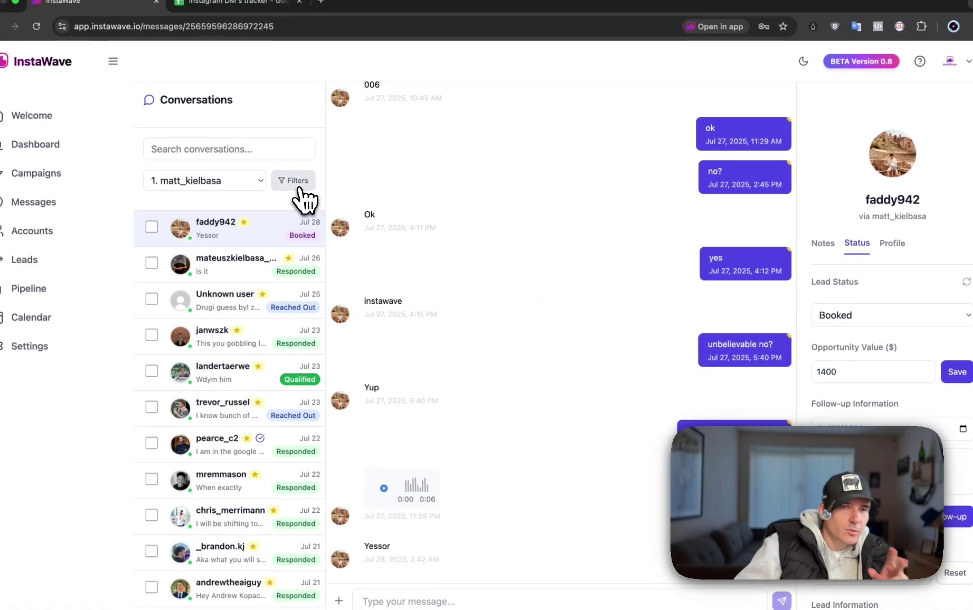
# - Dismiss the conversation filter options unchanged and show the lead's Profile tab
pyautogui.click(296, 181)
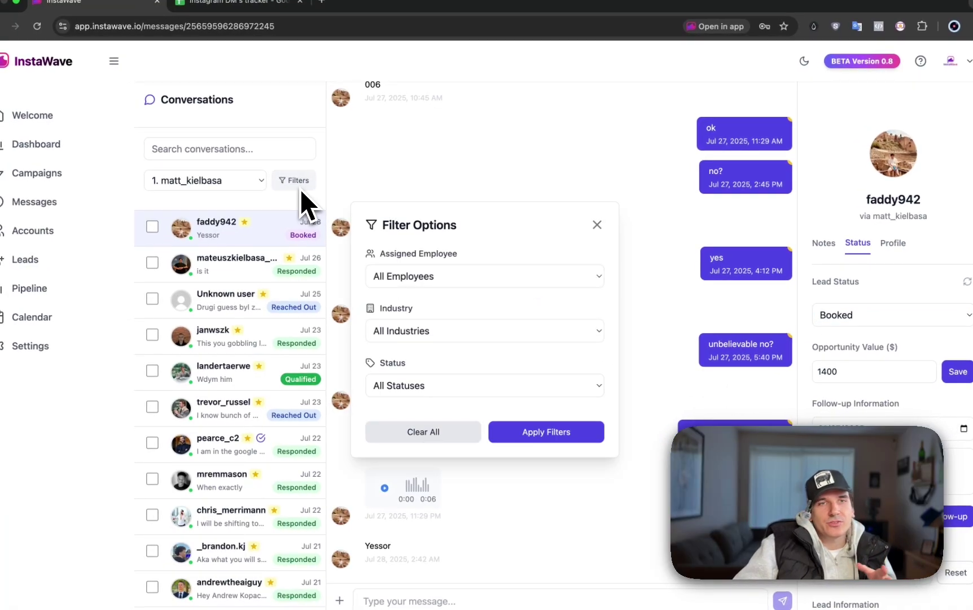
pyautogui.click(418, 385)
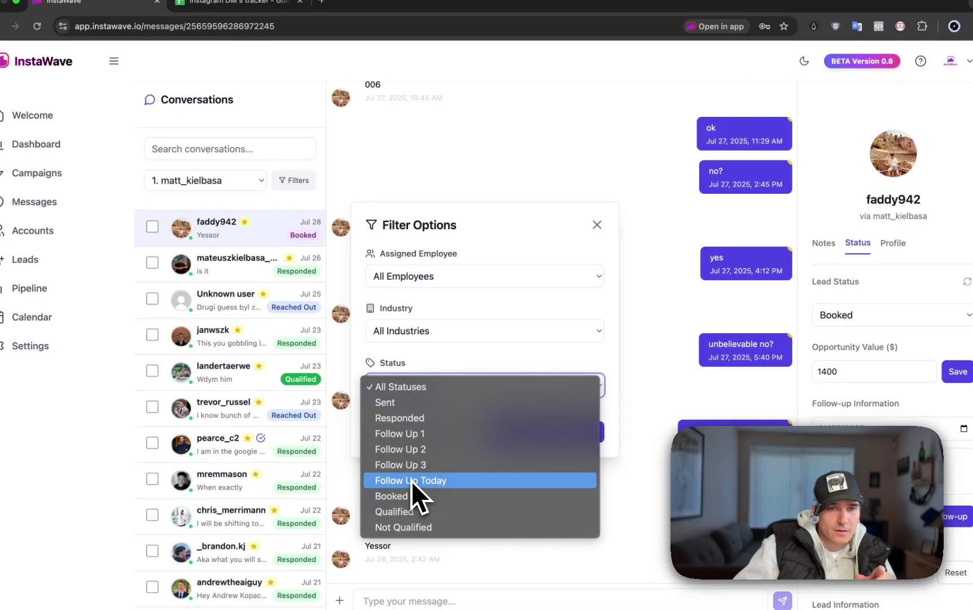
pyautogui.press('Escape')
pyautogui.click(598, 225)
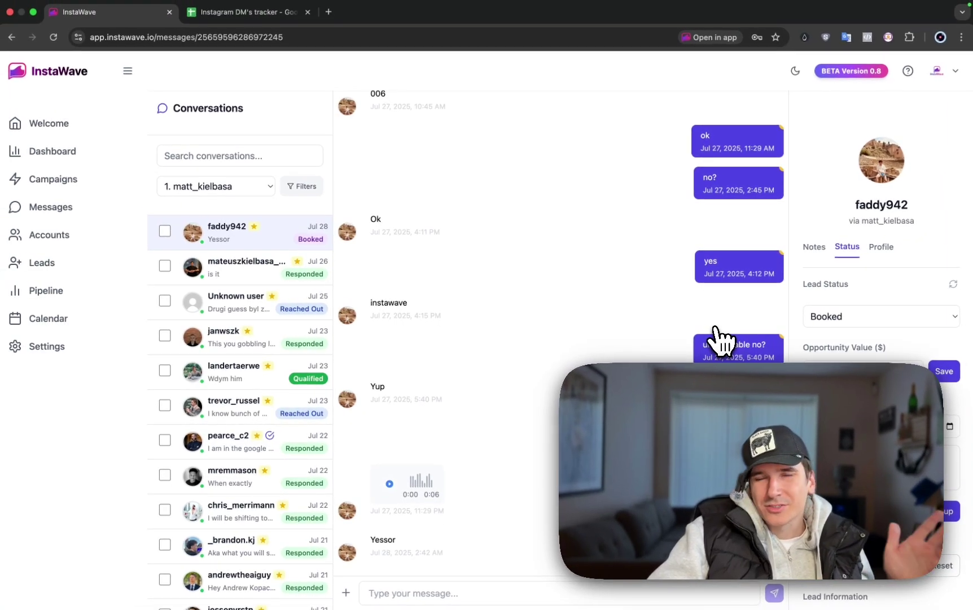
pyautogui.scroll(-3, 883, 304)
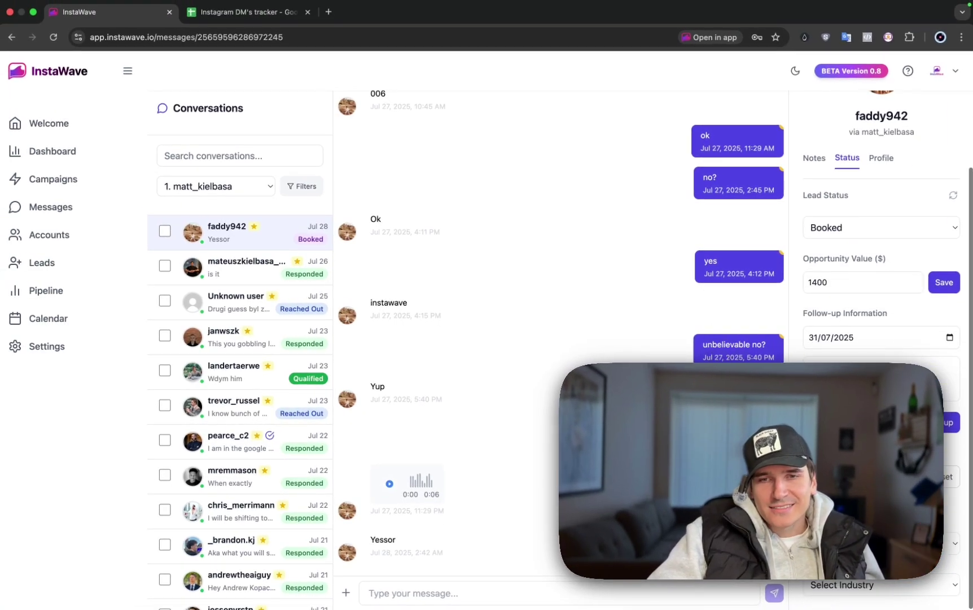
pyautogui.scroll(3, 883, 304)
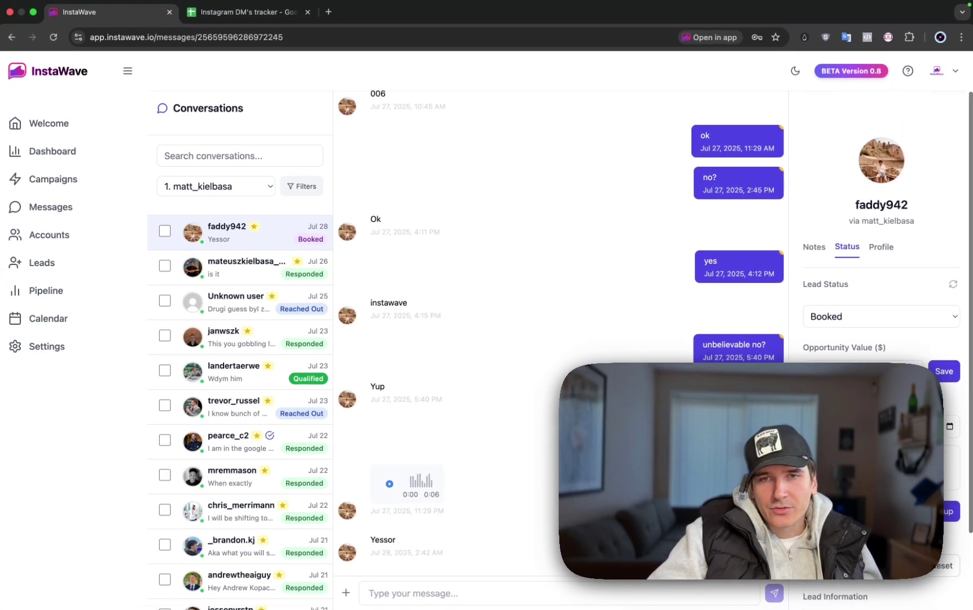
pyautogui.click(882, 247)
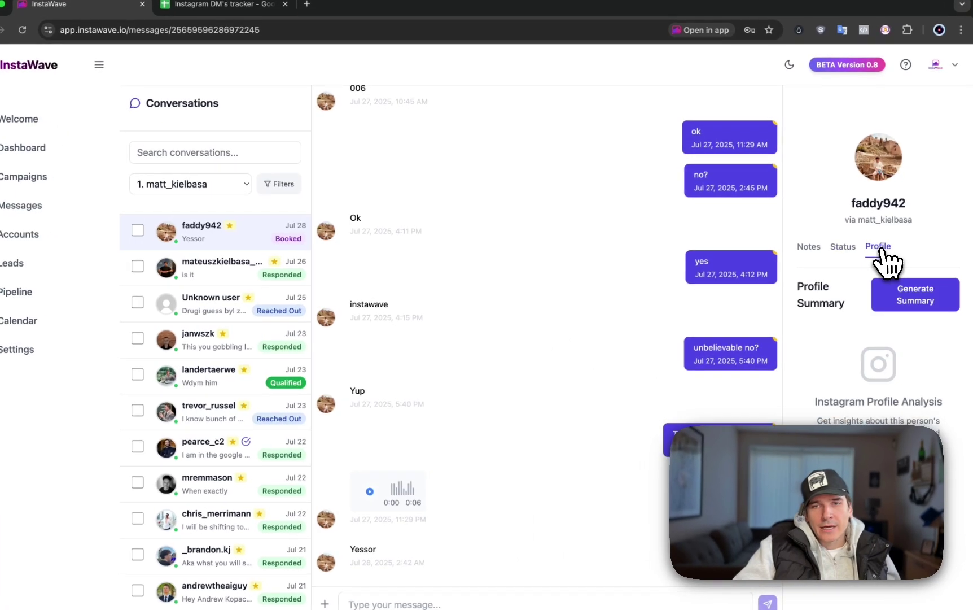
# - Run Generate Summary on the booked lead's Profile tab
pyautogui.click(916, 294)
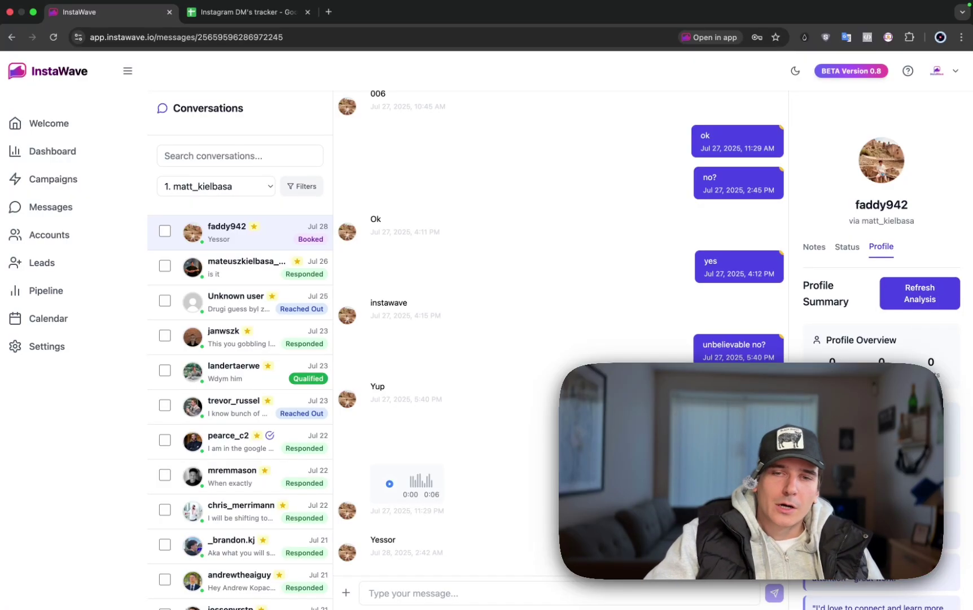
pyautogui.scroll(-5, 914, 313)
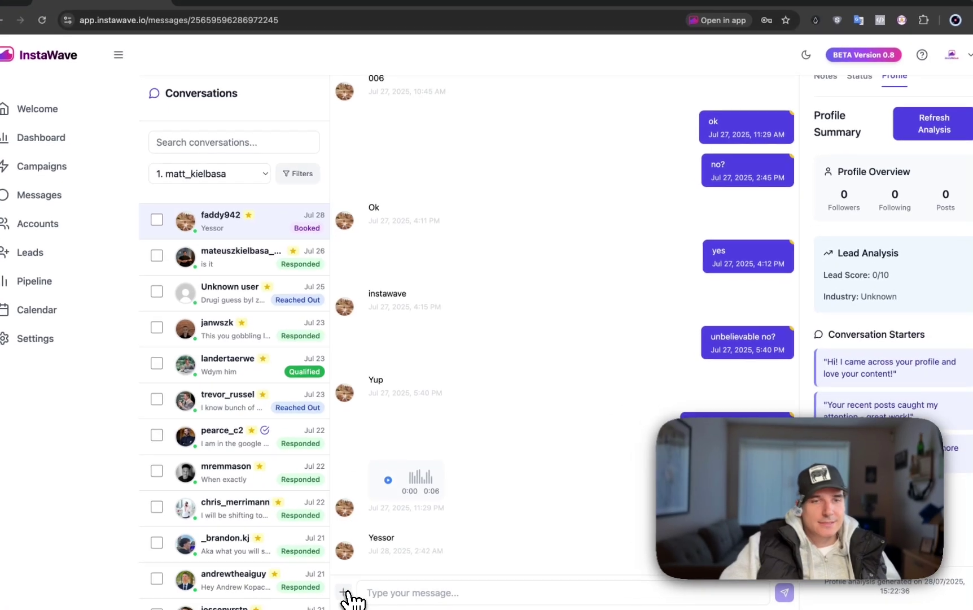
pyautogui.click(347, 593)
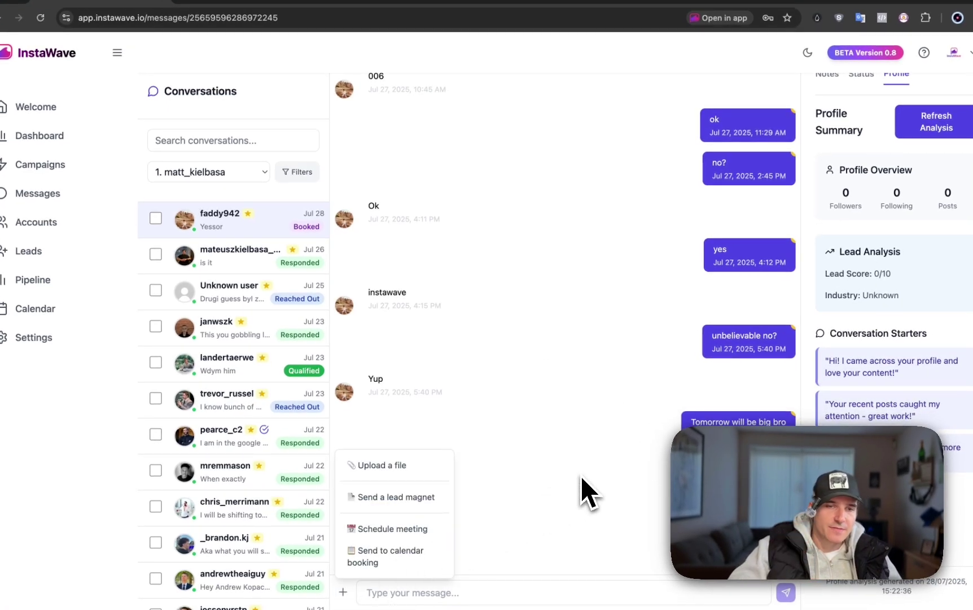
pyautogui.click(386, 550)
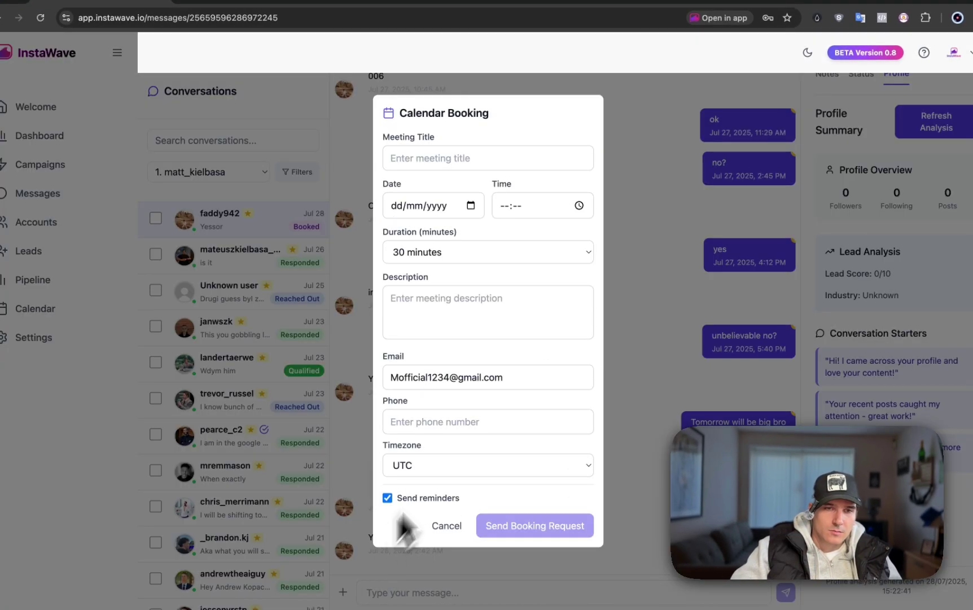
pyautogui.click(447, 525)
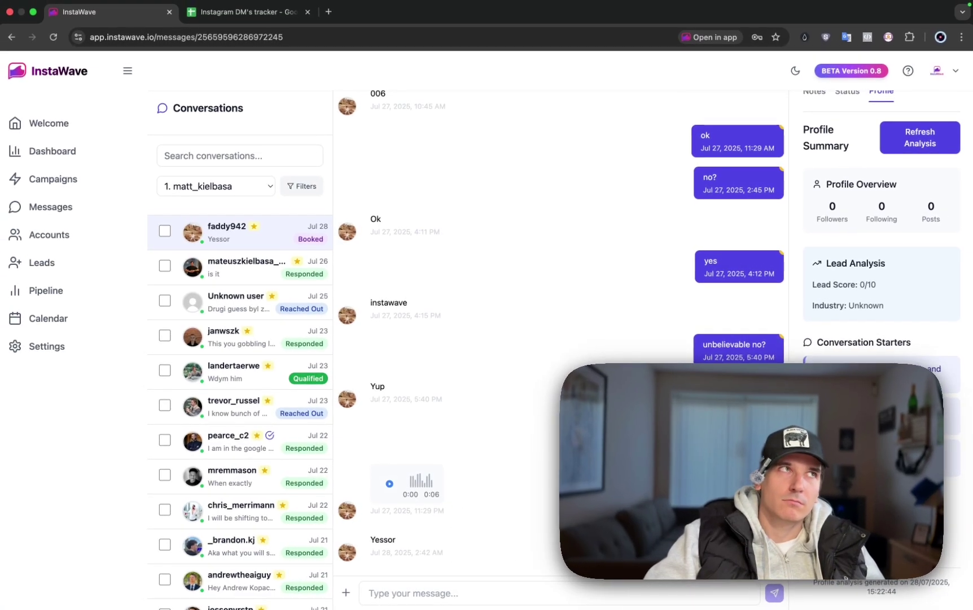
pyautogui.scroll(5, 502, 456)
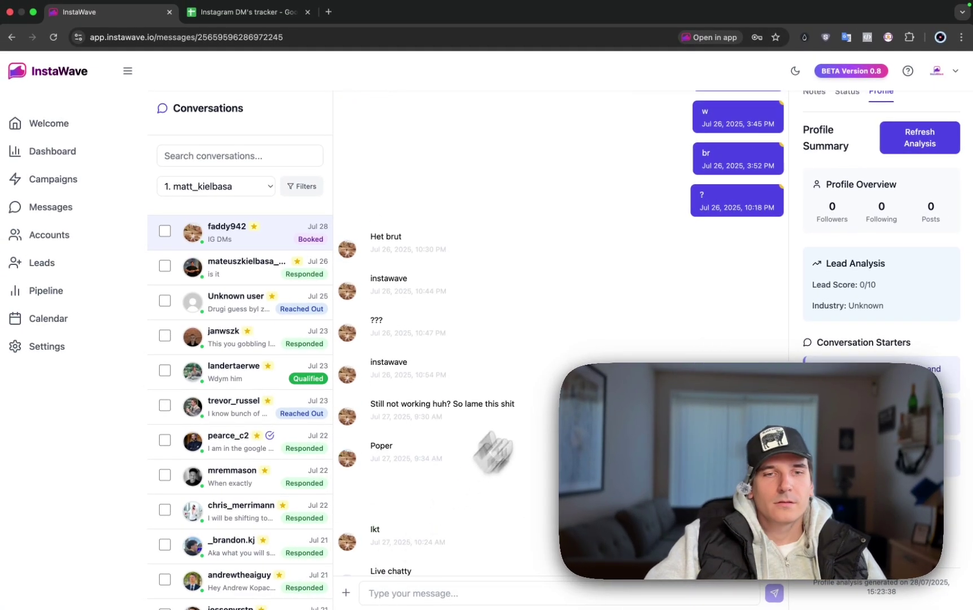
pyautogui.scroll(2, 532, 396)
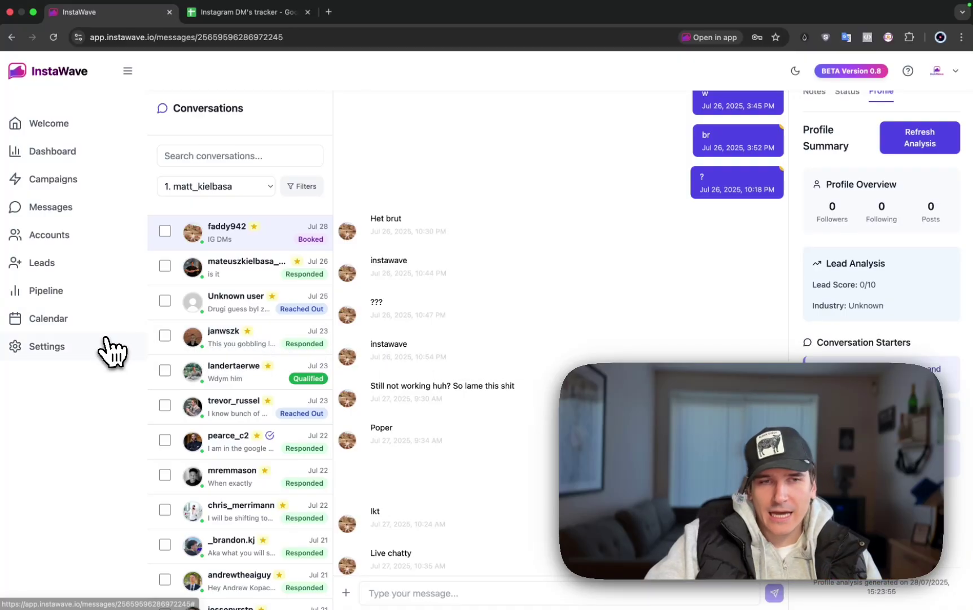
# - Open Settings > Lead Magnets and inspect the Community magnet's keyword trigger
pyautogui.click(47, 347)
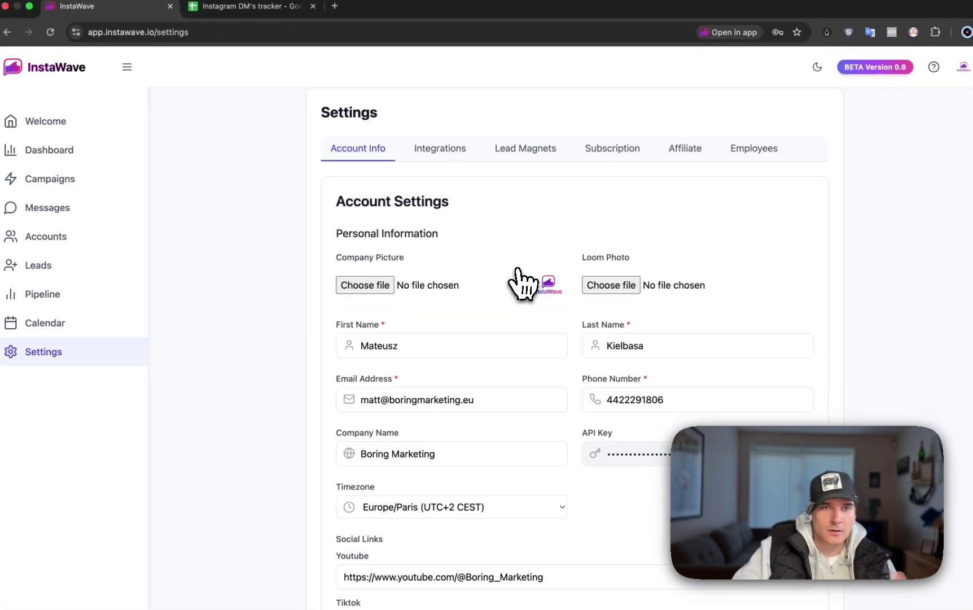
pyautogui.click(525, 148)
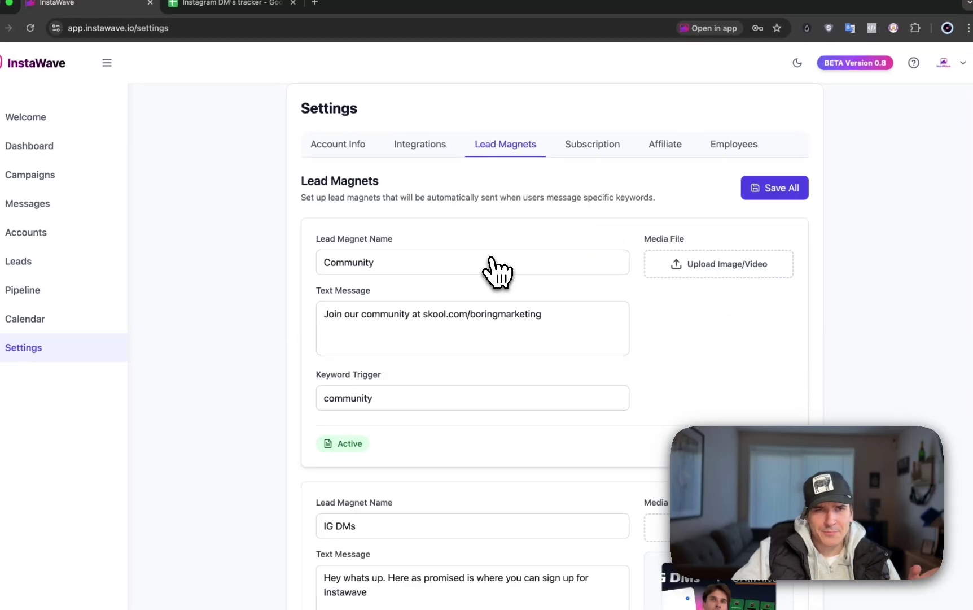
pyautogui.click(412, 398)
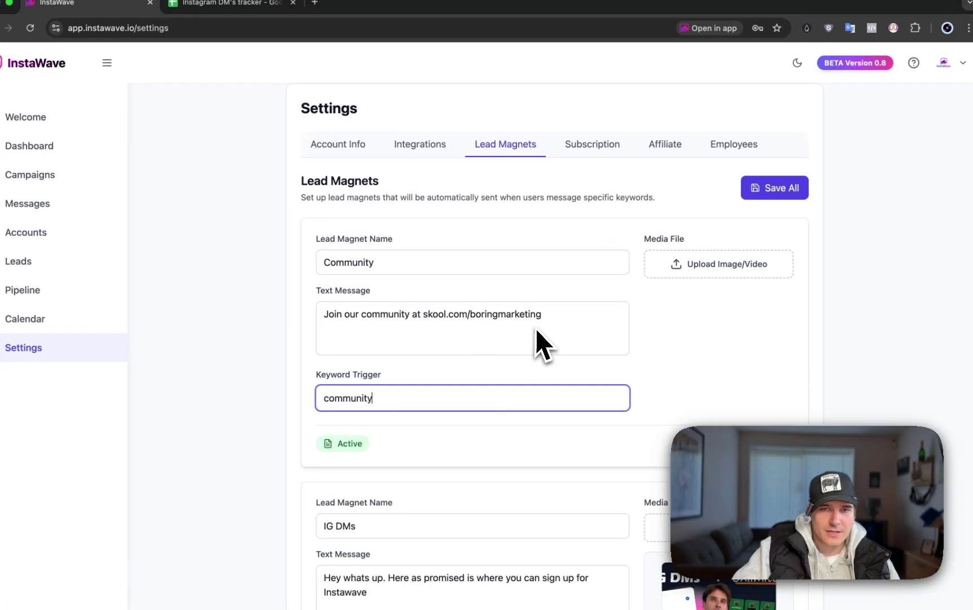
pyautogui.scroll(-1, 536, 327)
pyautogui.scroll(-2, 536, 328)
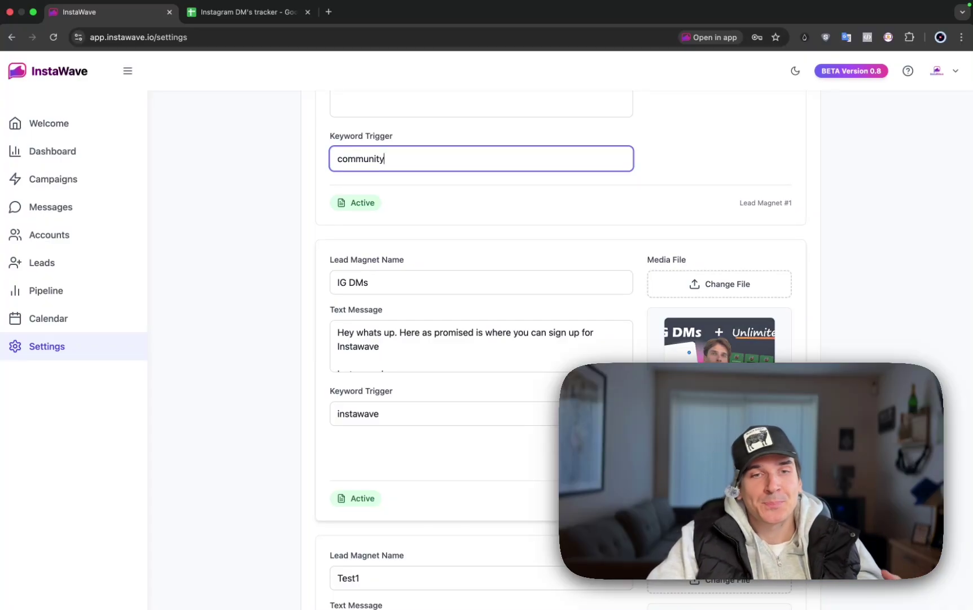
pyautogui.scroll(5, 487, 304)
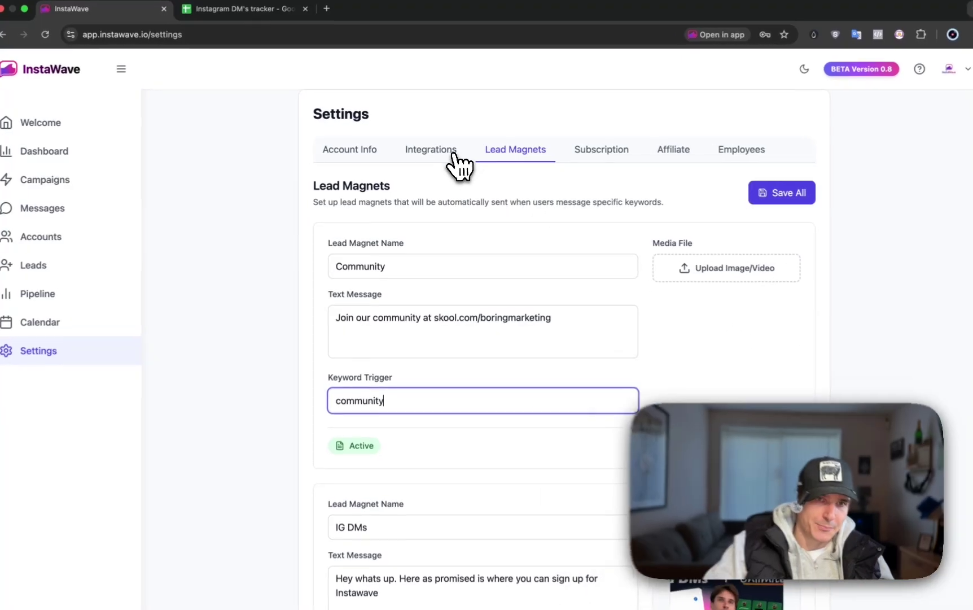
# - Review the Integrations tab, opening and dismissing the Connect Video Platform choices
pyautogui.click(431, 149)
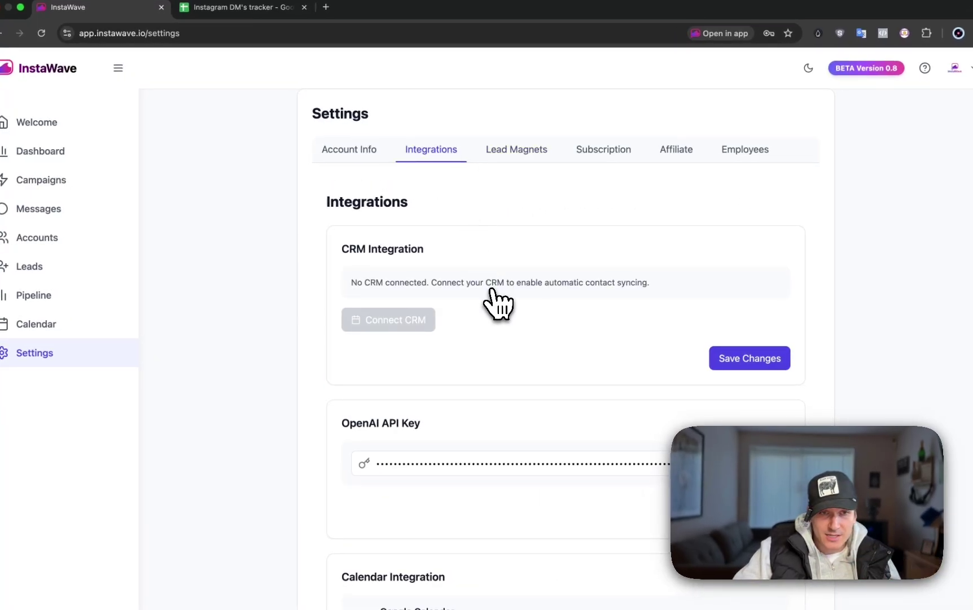
pyautogui.scroll(-4, 420, 326)
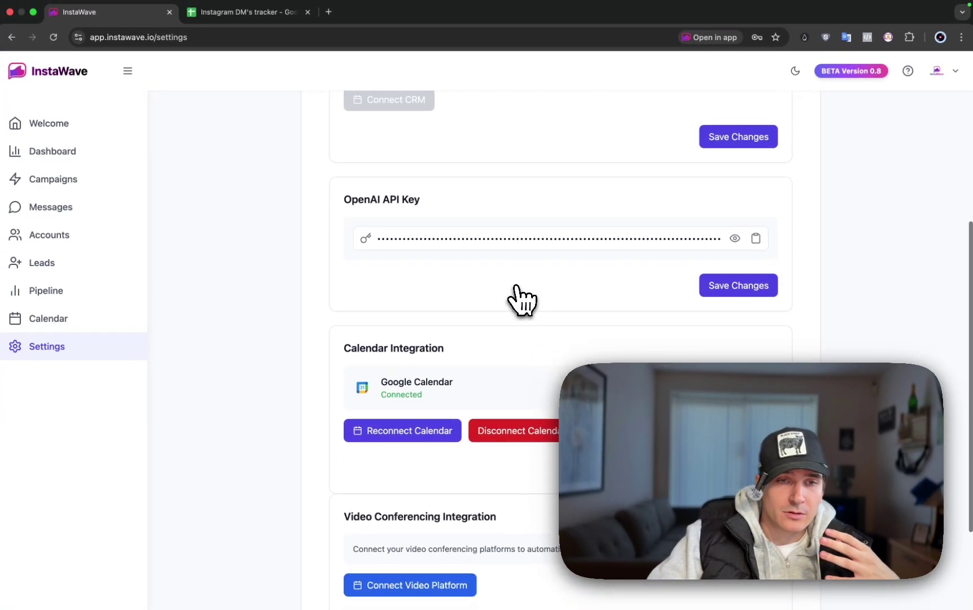
pyautogui.scroll(-3, 523, 300)
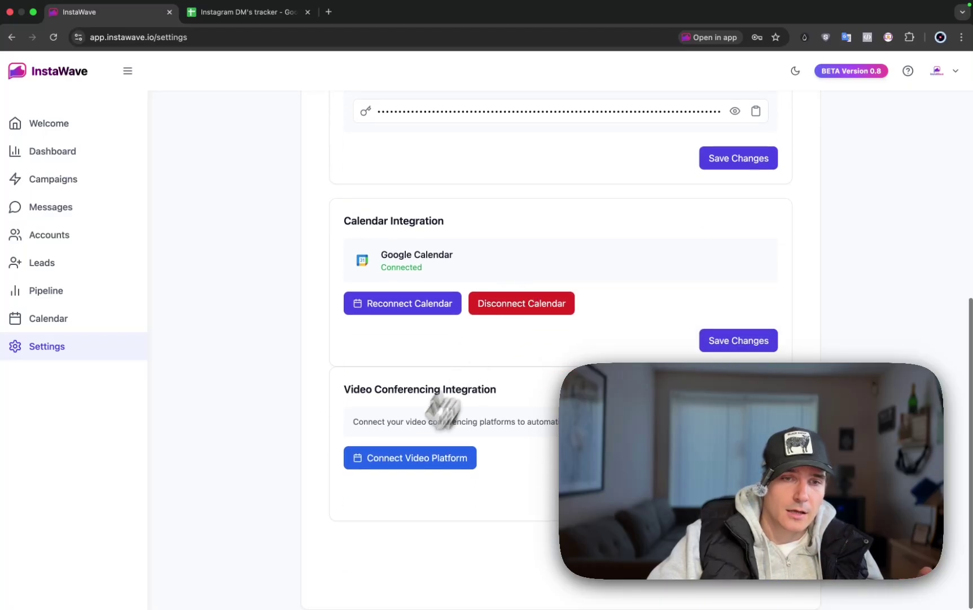
pyautogui.click(411, 457)
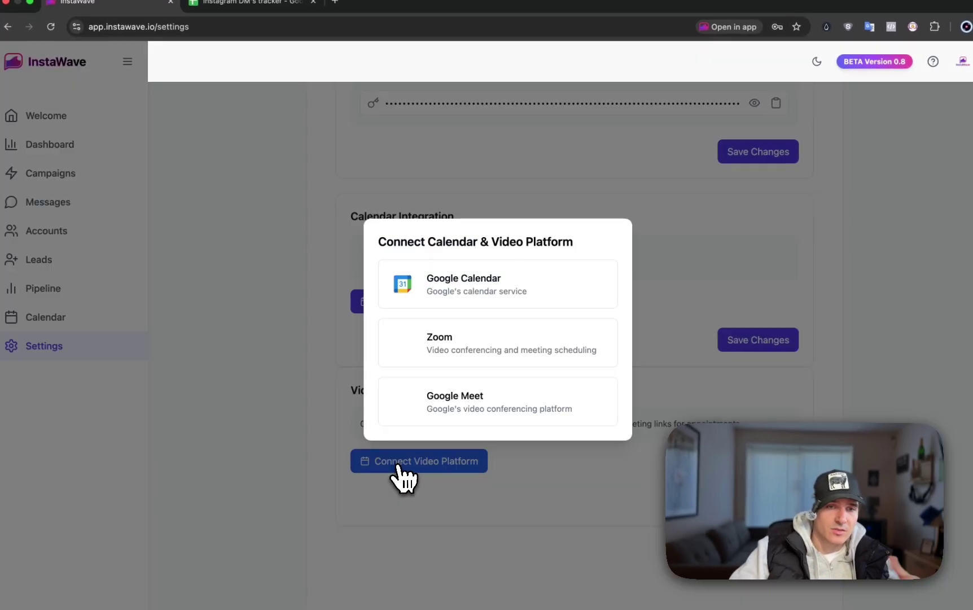
pyautogui.click(290, 478)
pyautogui.scroll(8, 304, 426)
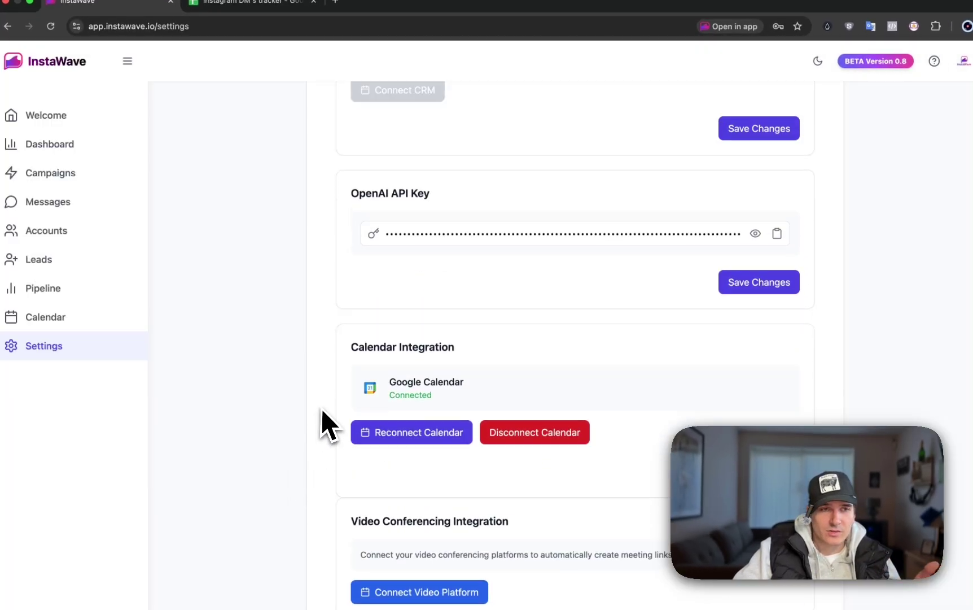
# - Inspect the July 16 appointment in the Calendar, then go to the Pipeline board
pyautogui.click(98, 334)
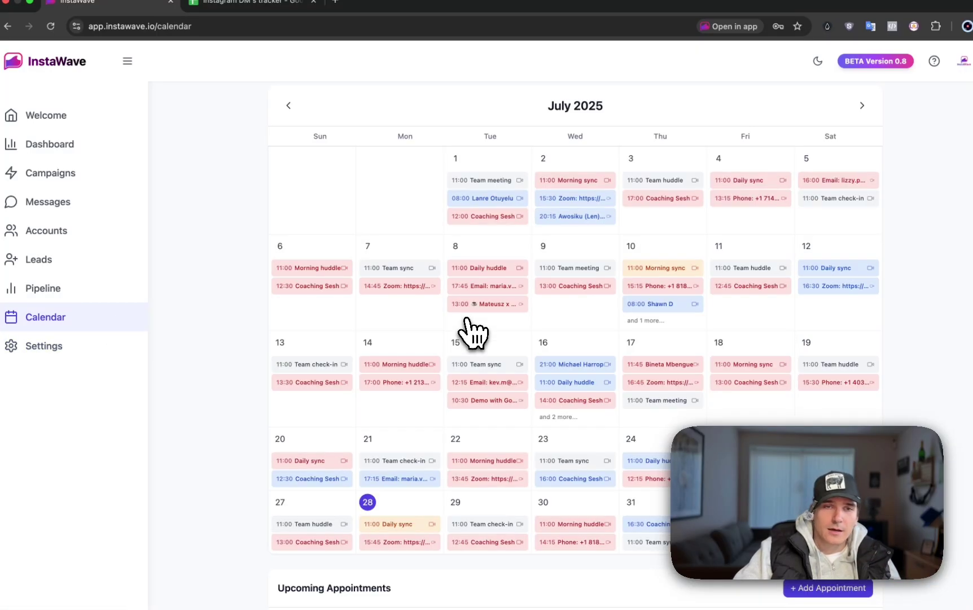
pyautogui.click(561, 367)
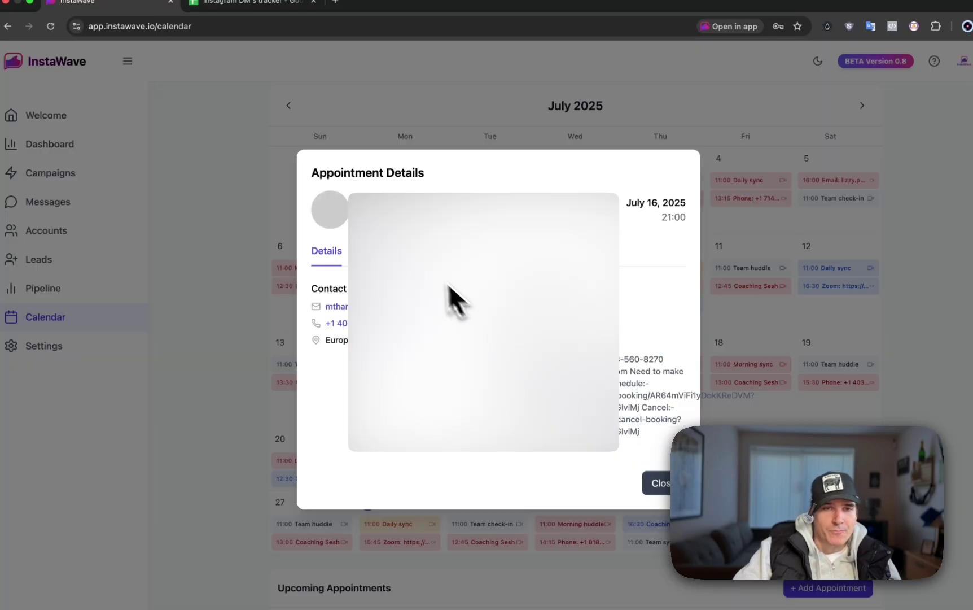
pyautogui.scroll(-3, 403, 267)
pyautogui.click(237, 312)
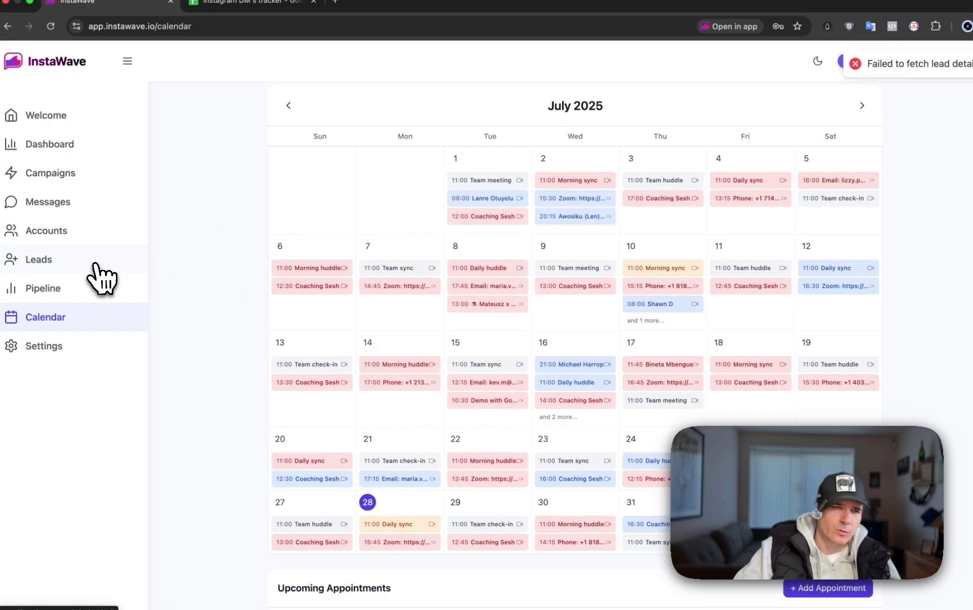
pyautogui.click(80, 289)
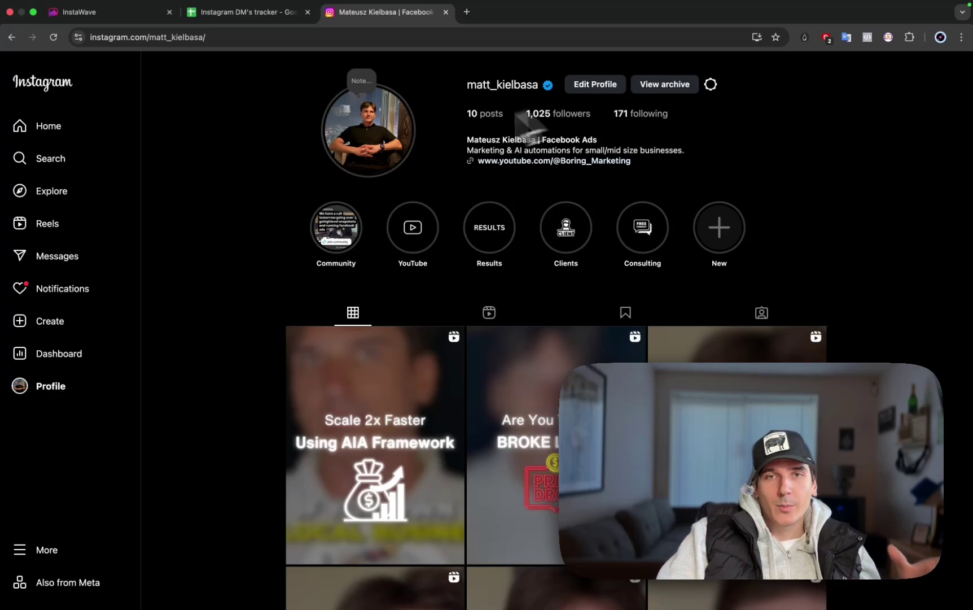
# - Switch from the Instagram page back to the InstaWave browser tab
pyautogui.click(82, 12)
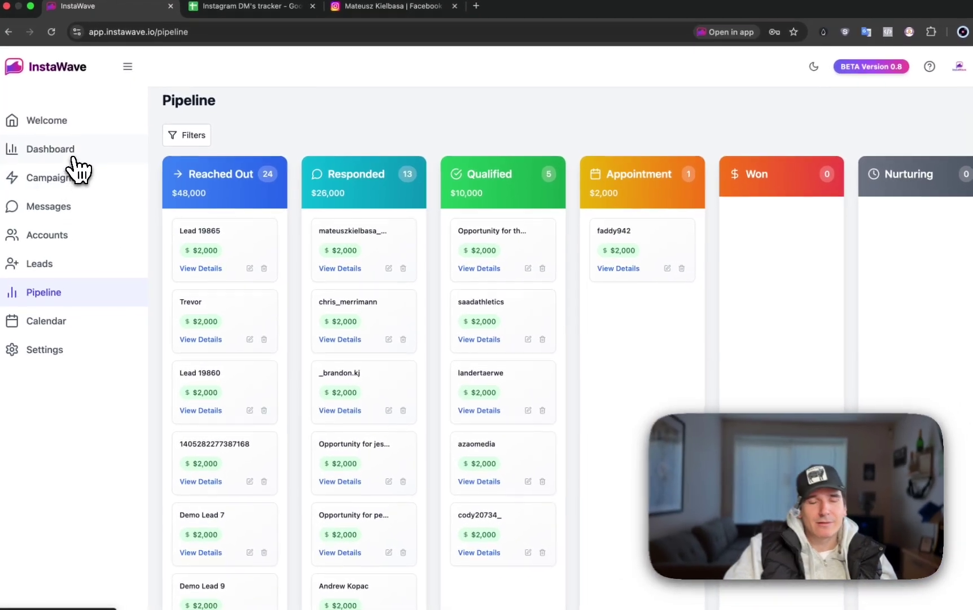
# - Go to the InstaWave Dashboard from the left sidebar
pyautogui.click(72, 154)
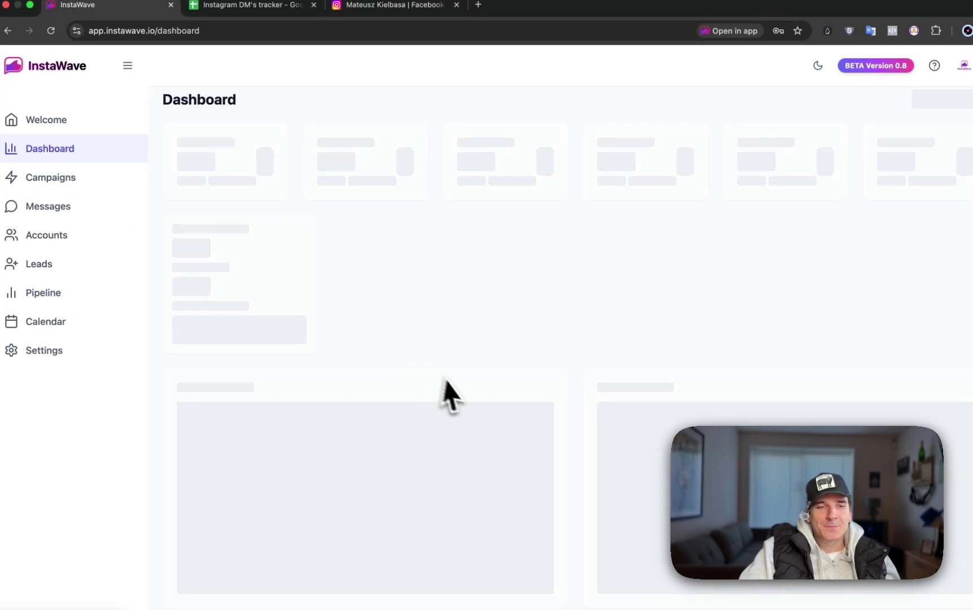